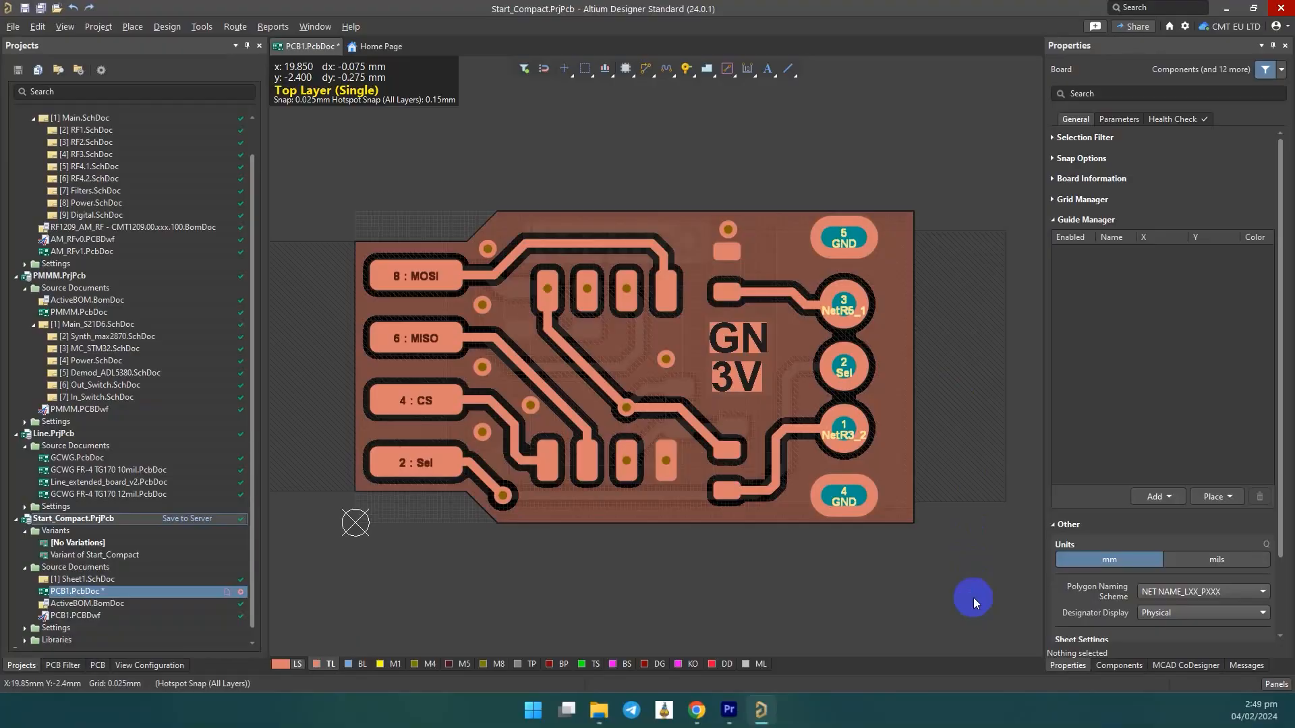
Repour all polygons on the board.
key(t)
key(g)
key(a)
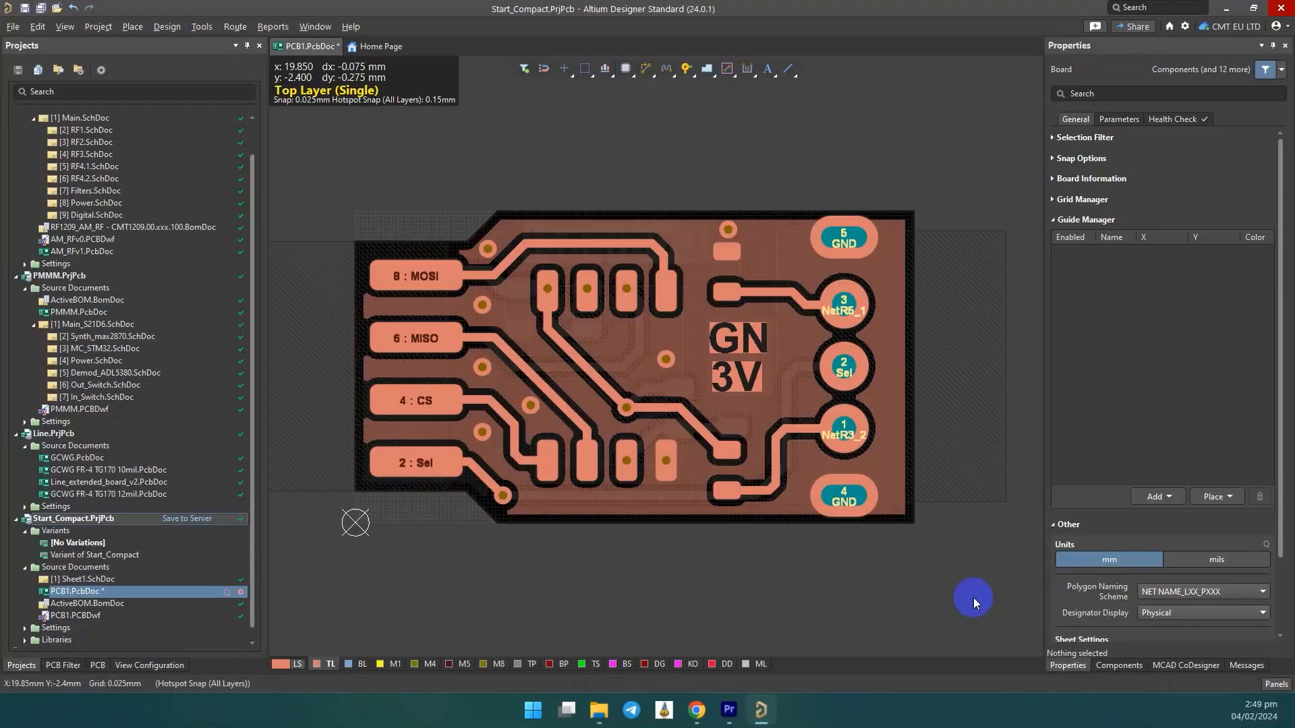
Place two vertical guides, one on the board's left edge and one on its right edge.
click(1231, 496)
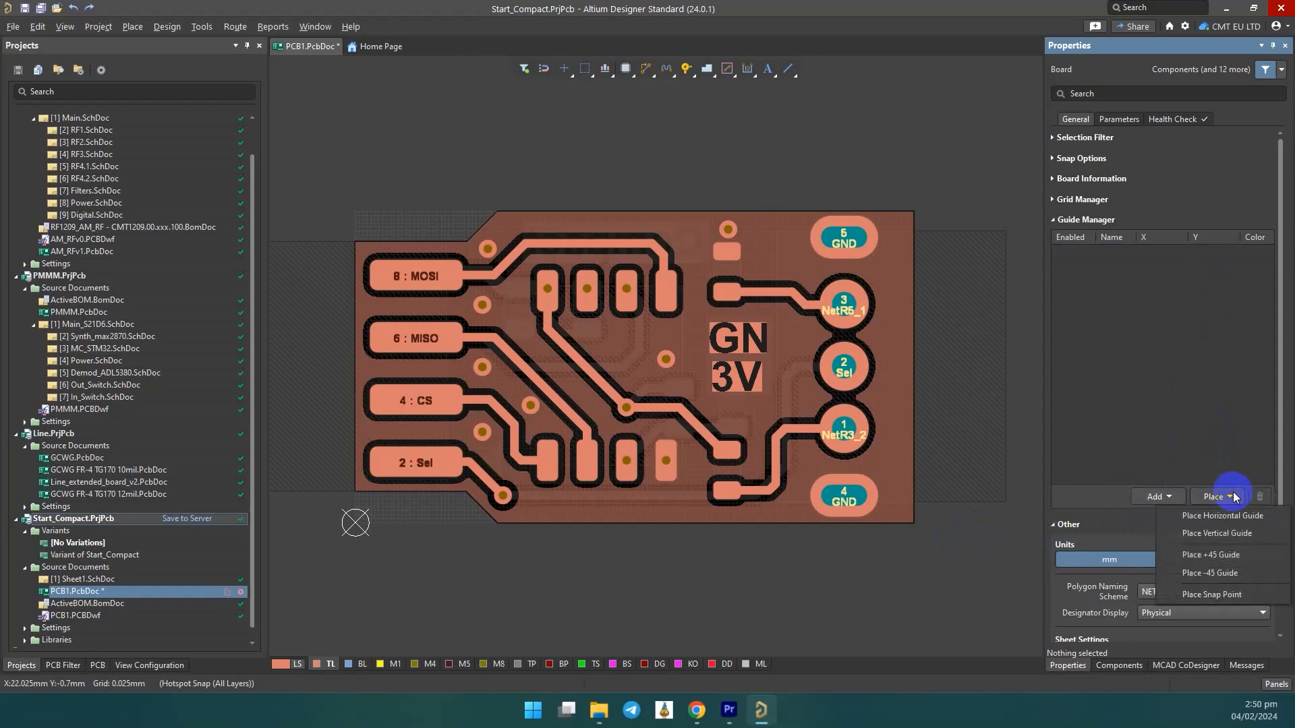
click(1228, 533)
click(356, 244)
click(913, 213)
right_click(928, 228)
Place two horizontal guides, one on the board's bottom edge and one on its top edge.
click(1222, 497)
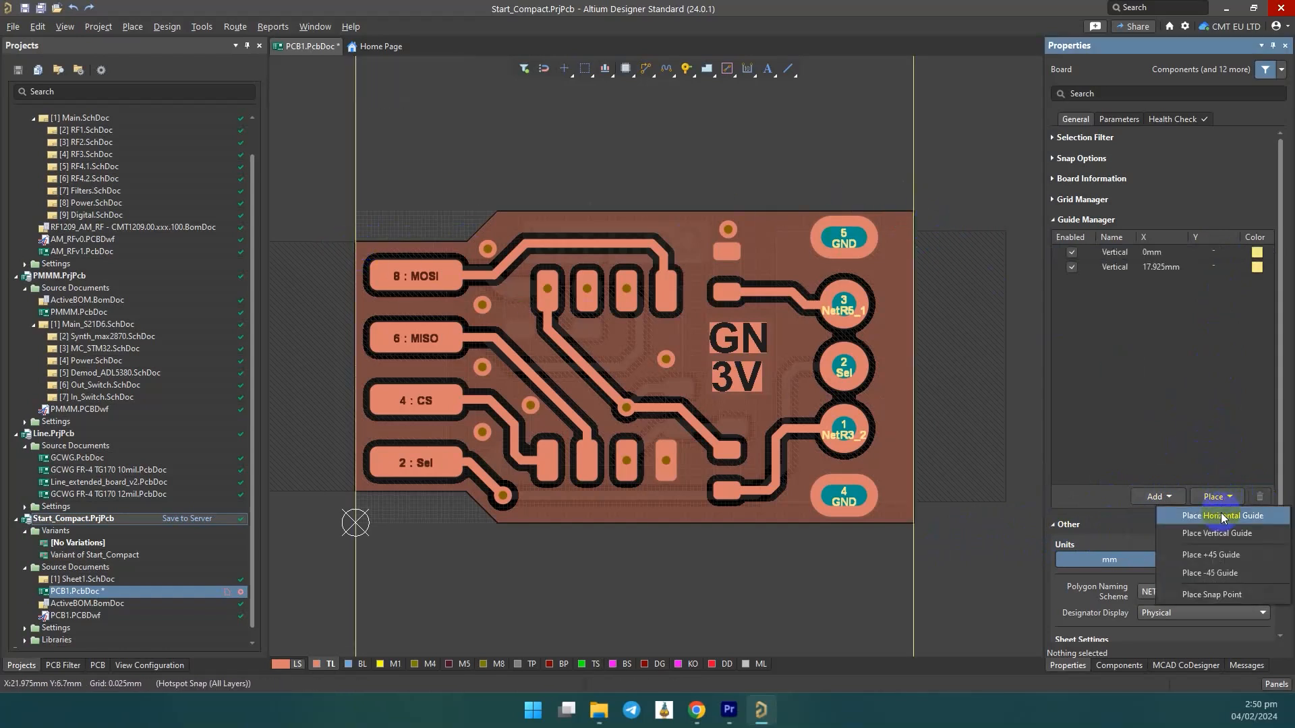
click(1222, 516)
click(916, 519)
click(916, 213)
right_click(920, 215)
Offset both vertical guides 0.3 mm inward, to X 0.3 mm and X 17.625 mm.
double_click(1164, 253)
text(+0.3)
key(Return)
double_click(1165, 267)
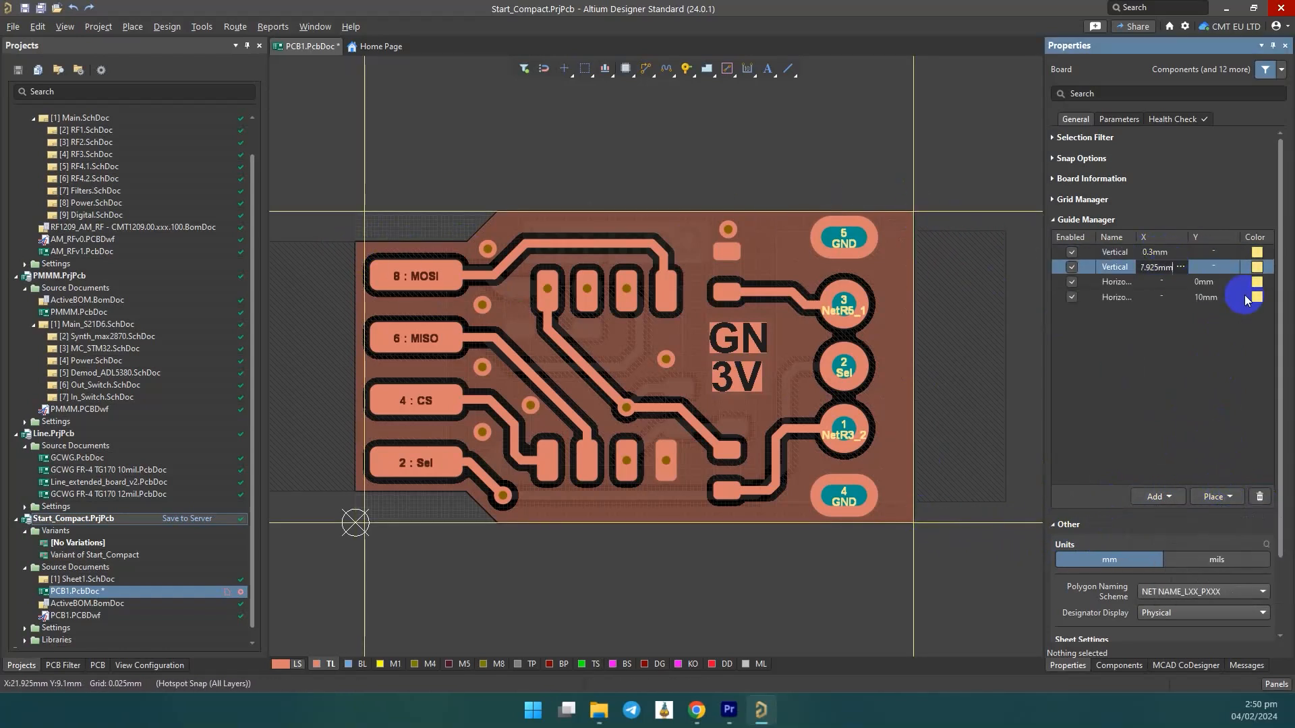
text(-0.3)
key(Return)
Offset both horizontal guides 0.3 mm inward, to Y 0.3 mm and Y 9.7 mm.
double_click(1204, 283)
text(+0.3)
key(Return)
double_click(1209, 297)
text(-0.3)
key(Return)
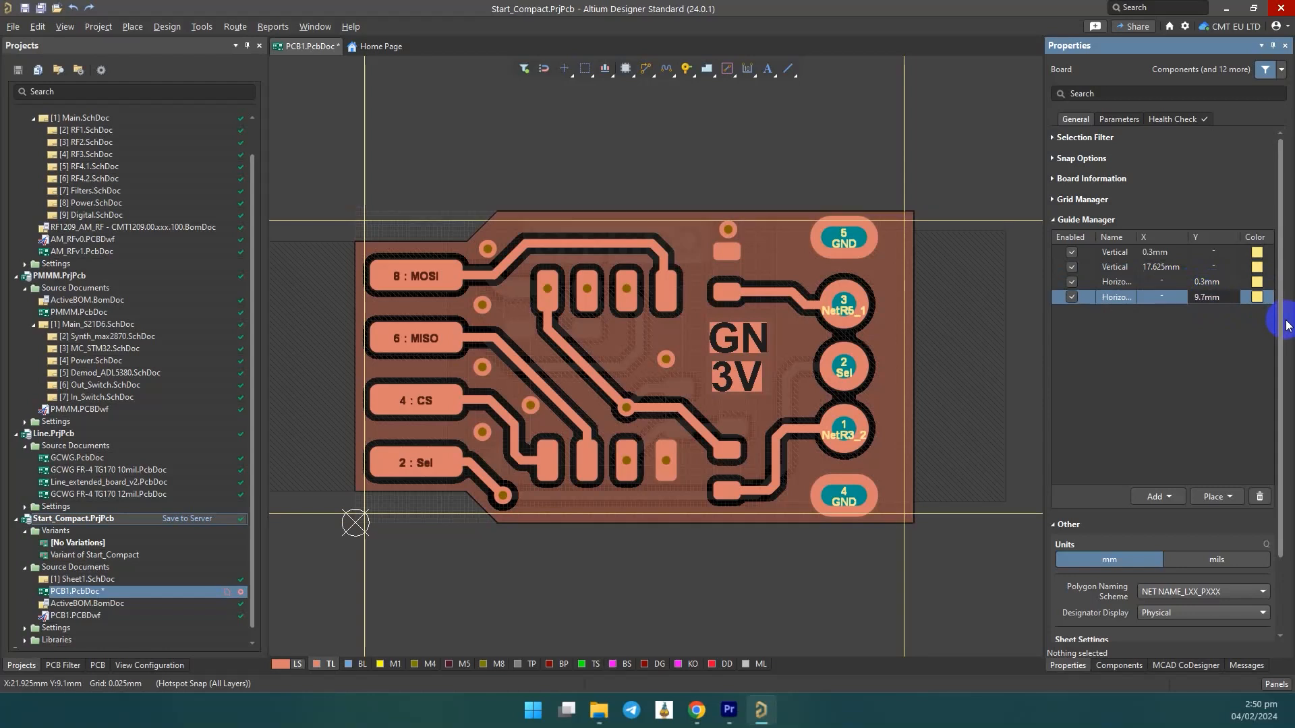
Pull the top, right, bottom and left edges of the top-layer polygon inward onto the guides.
click(775, 231)
drag(772, 212, 771, 221)
drag(914, 294, 905, 295)
drag(772, 525, 772, 514)
drag(356, 435, 364, 435)
click(597, 580)
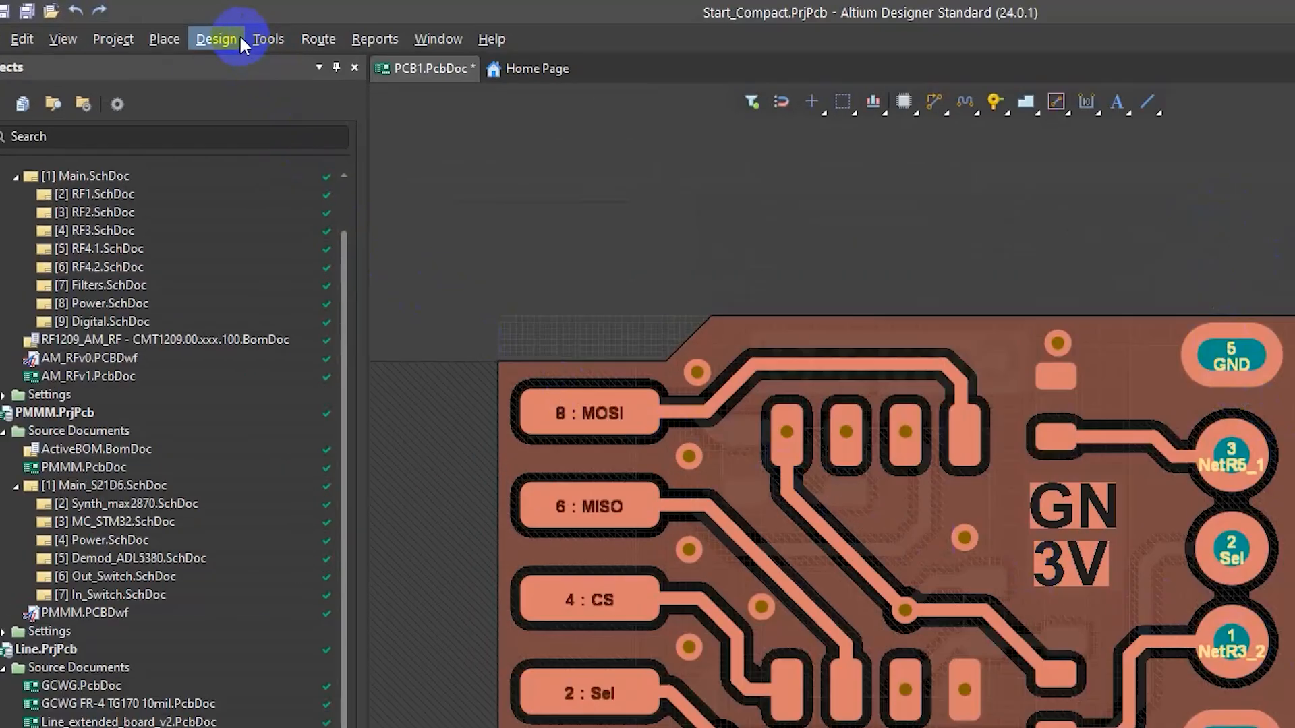
Create a new Board Outline Clearance rule in the Manufacturing category of the PCB design rules.
click(229, 40)
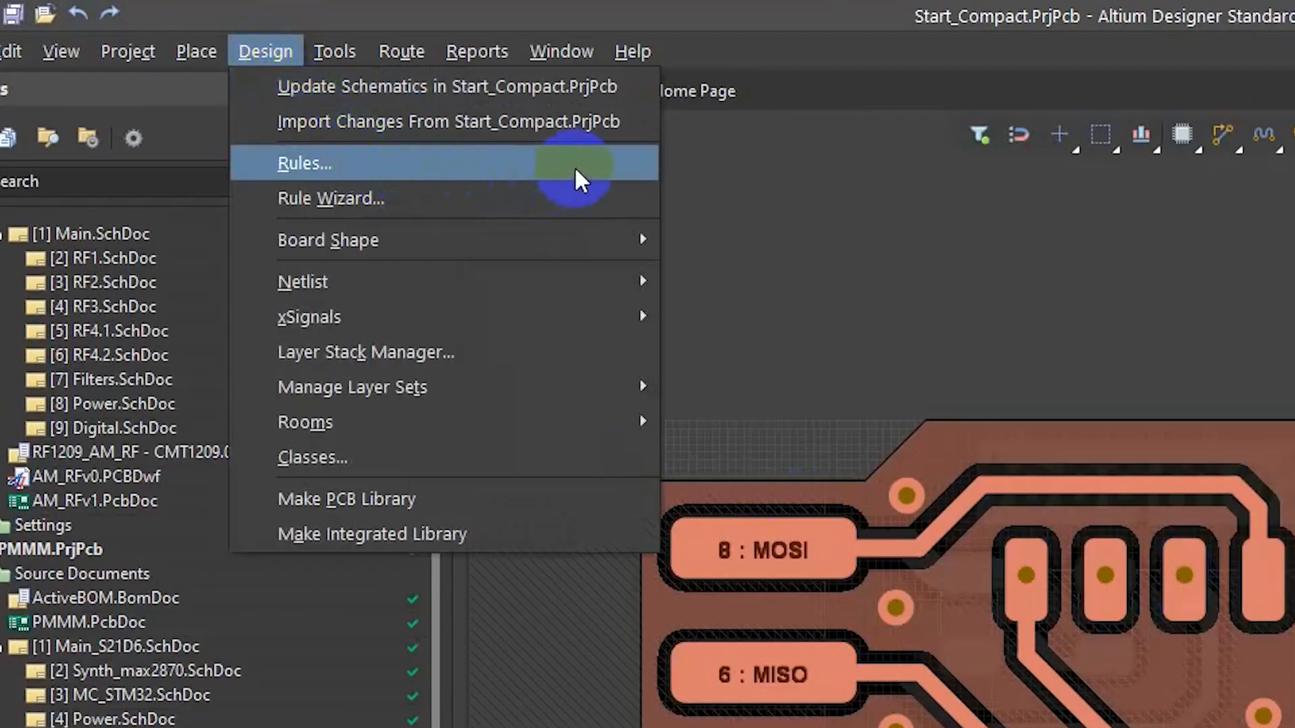
click(573, 166)
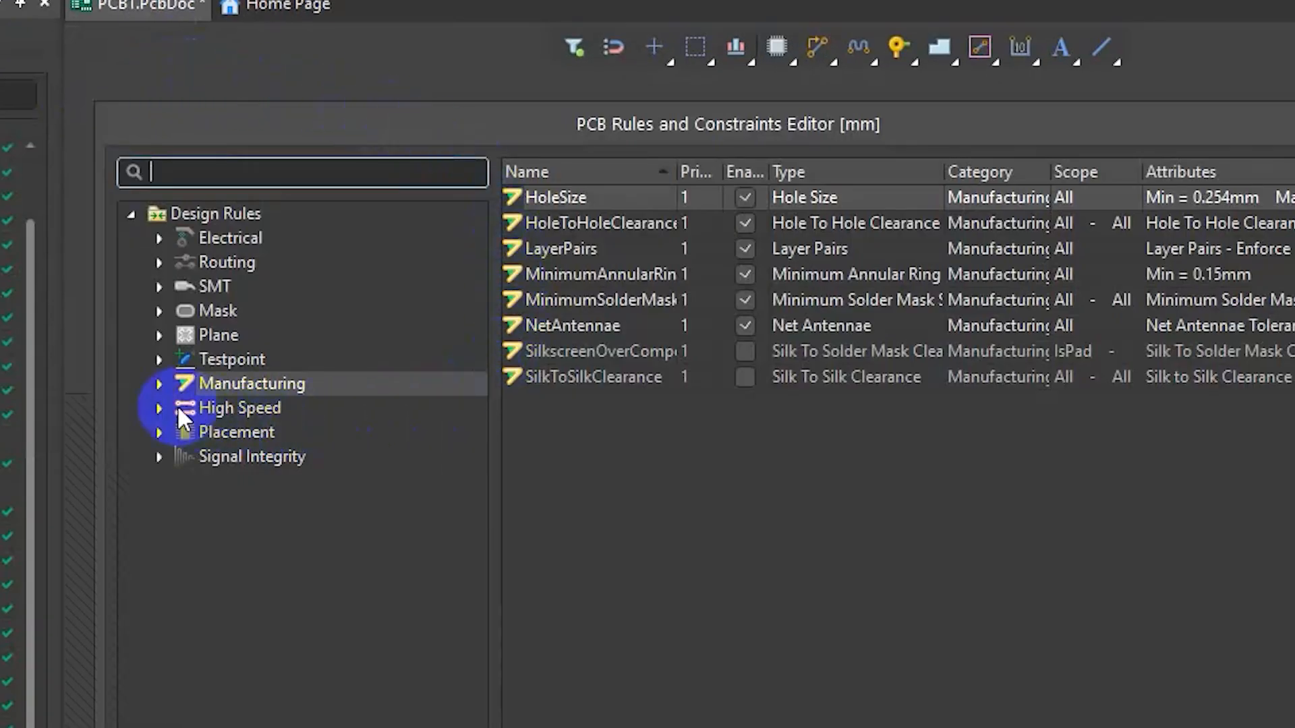
click(156, 382)
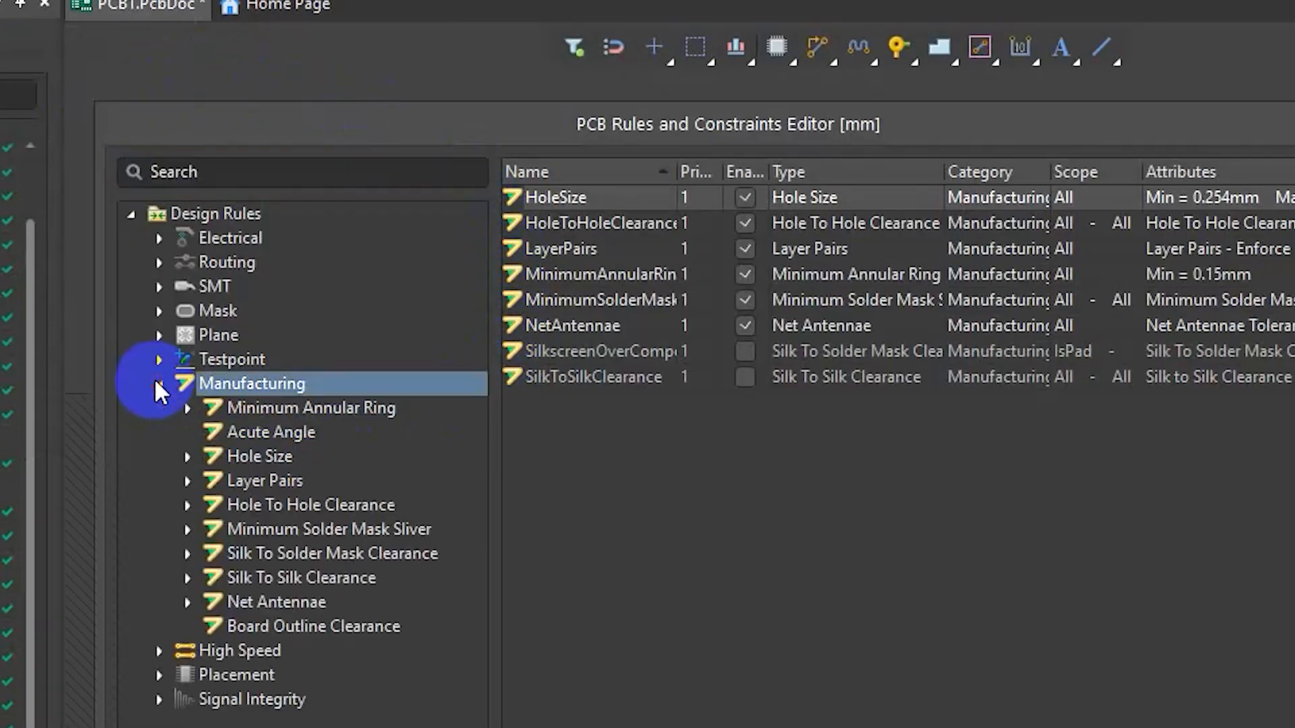
click(295, 383)
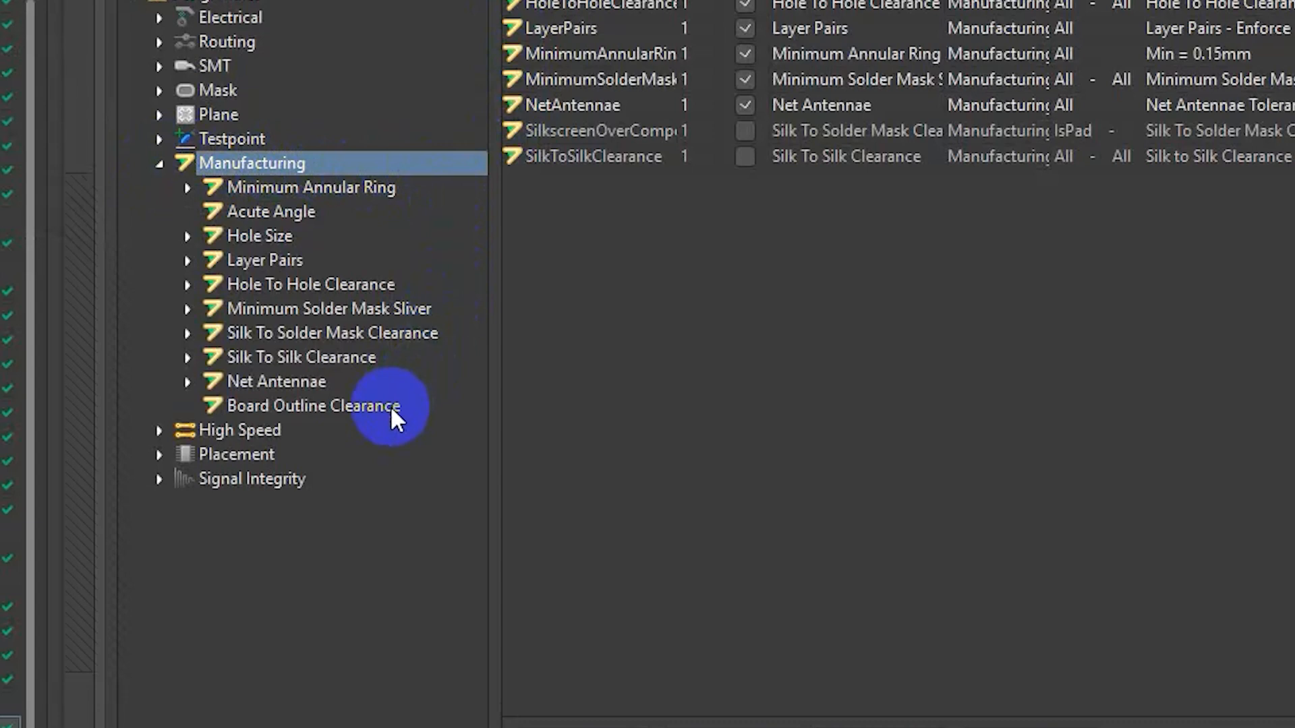
click(390, 406)
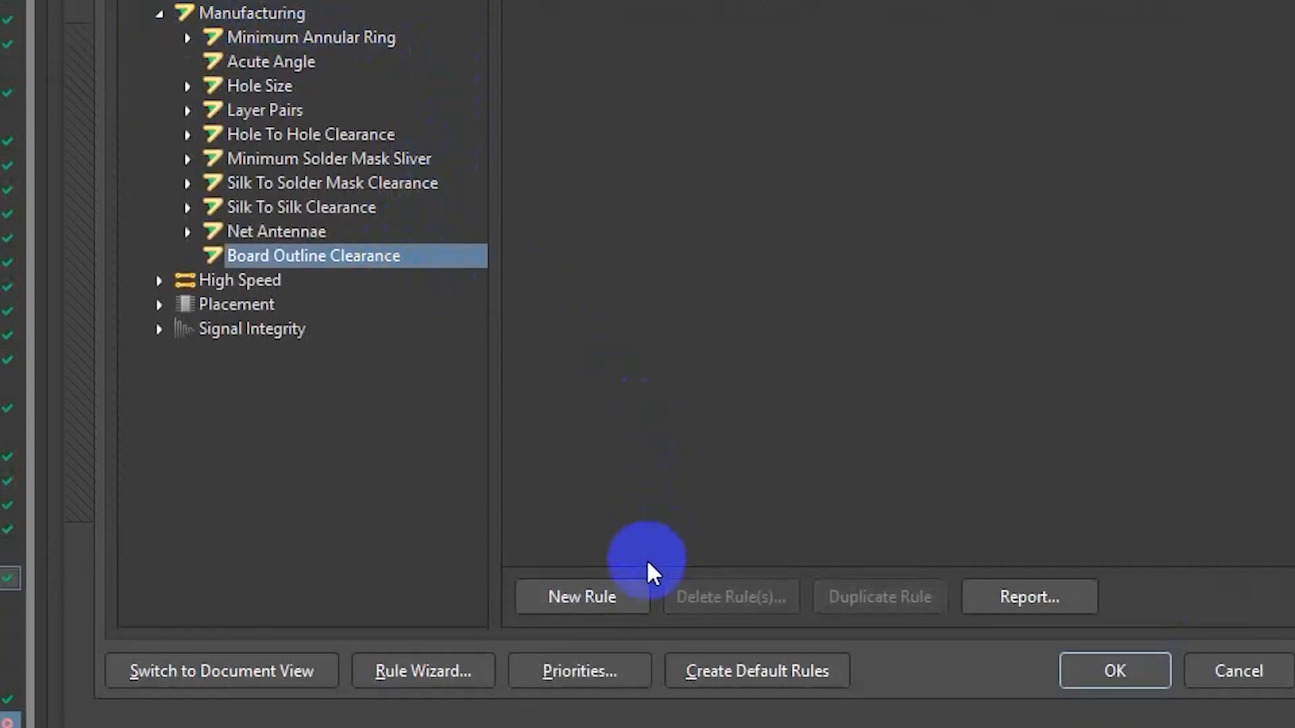
click(637, 596)
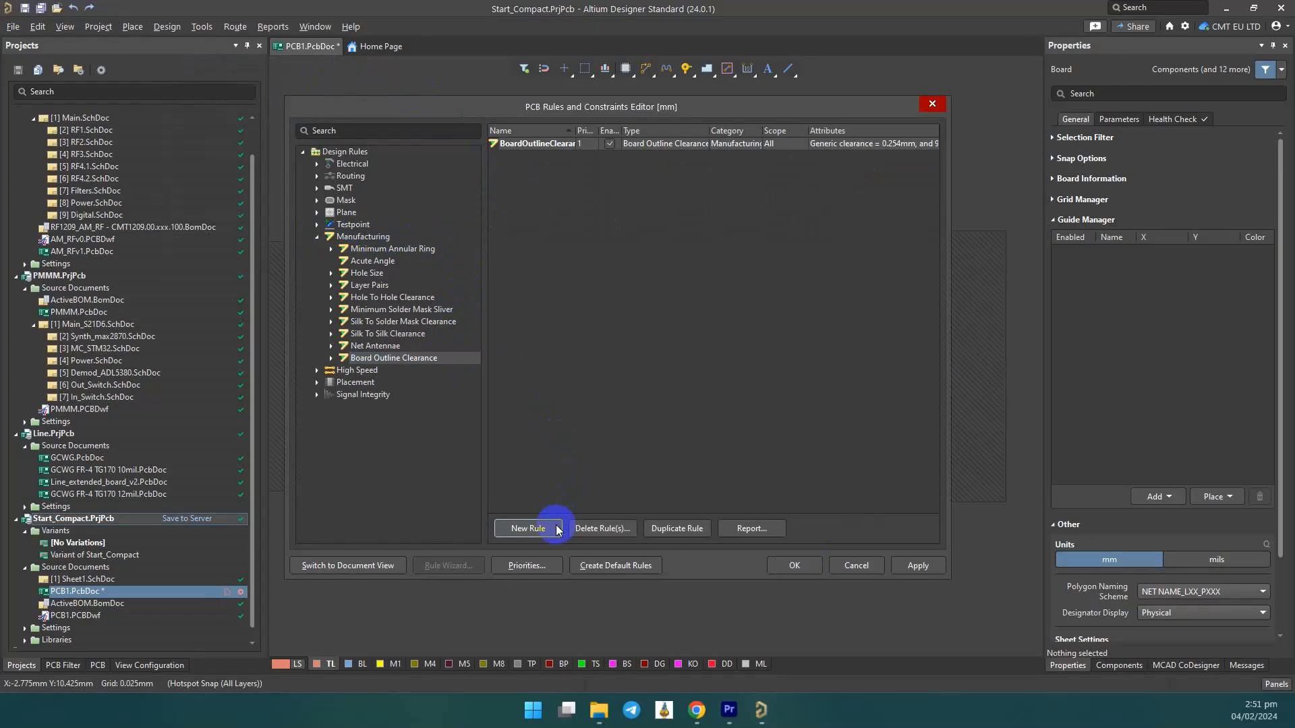
Set all clearances in the new Board Outline Clearance rule to 0.3 mm and accept the rules.
double_click(675, 144)
drag(602, 376, 823, 428)
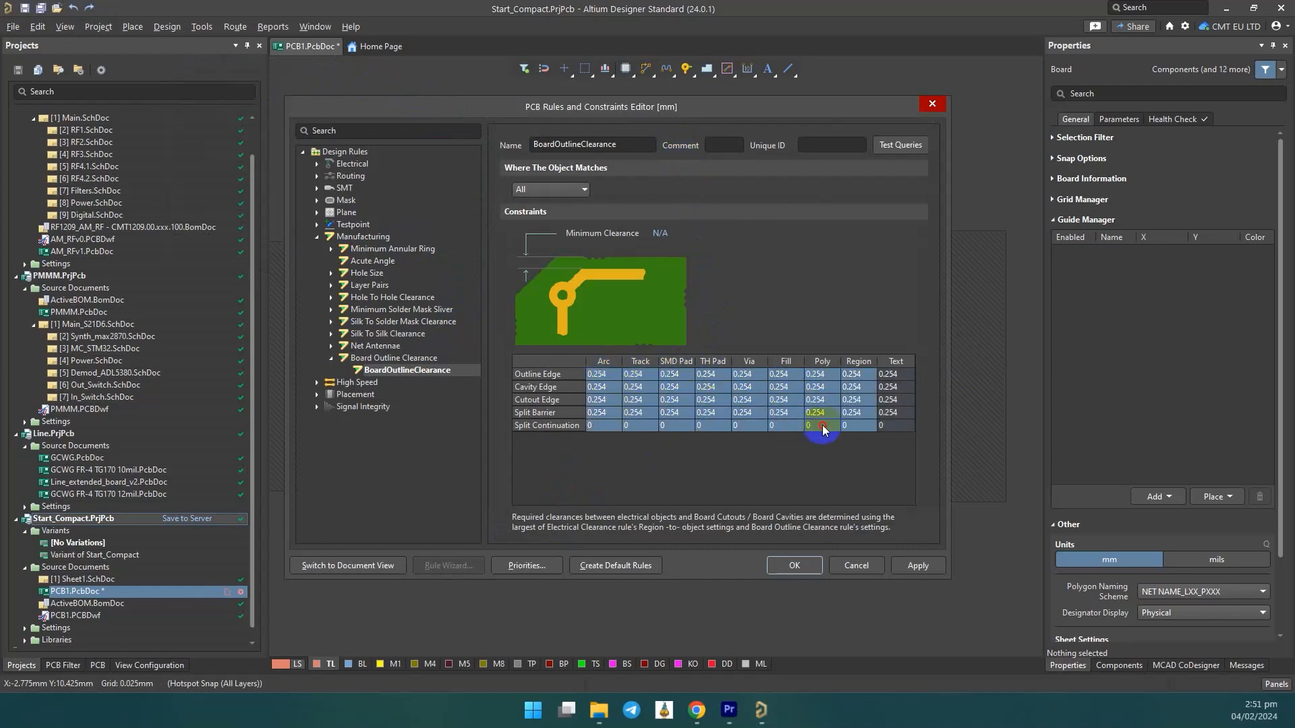
text(0.3)
key(Return)
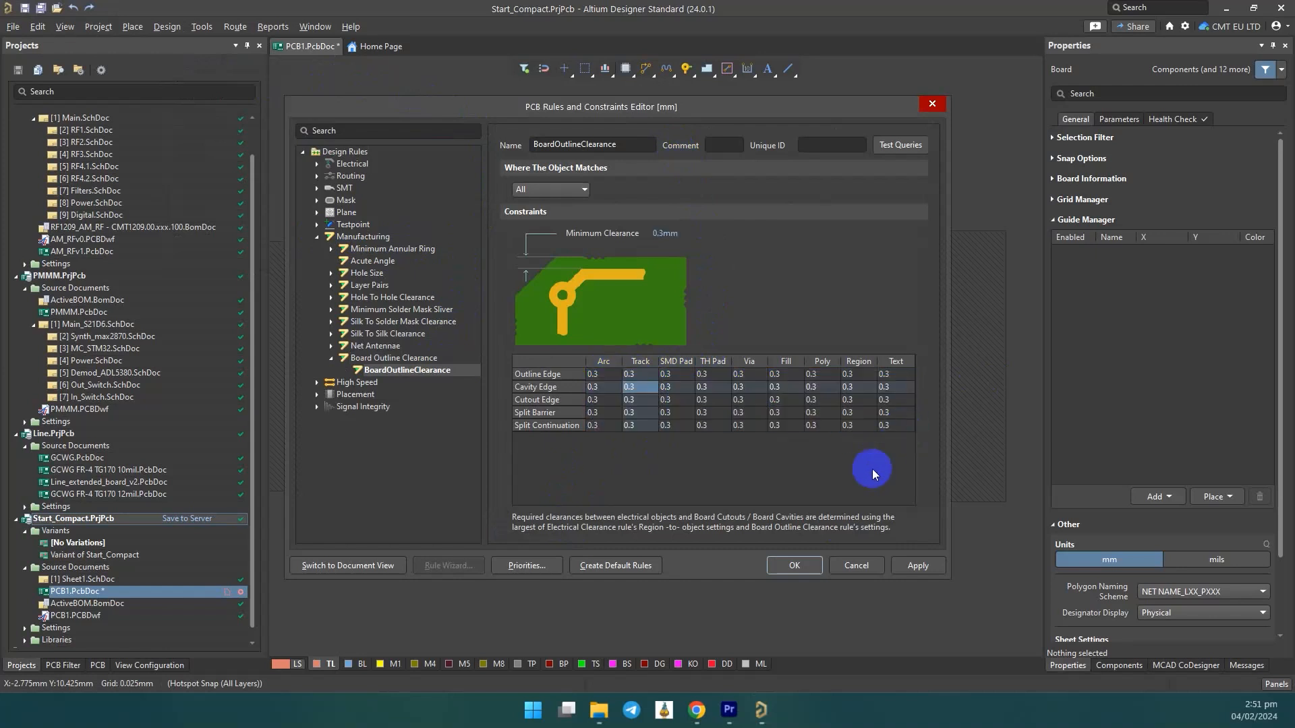
click(785, 565)
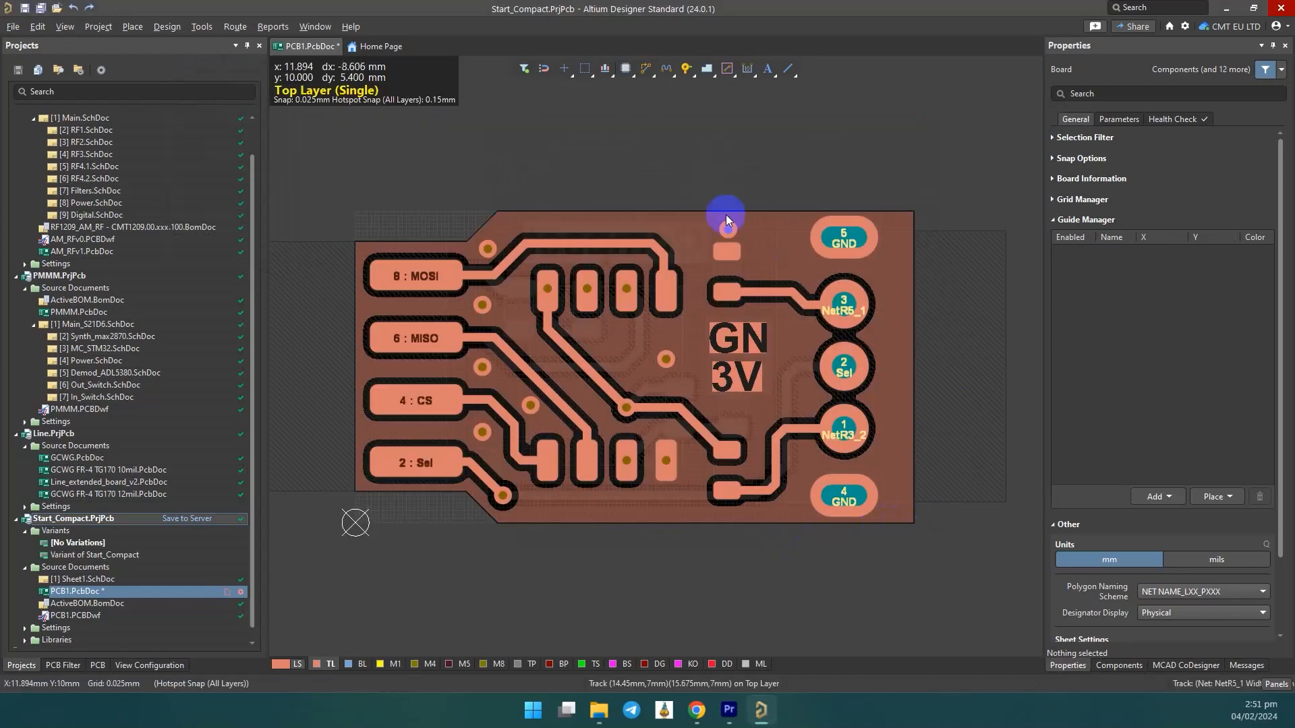
Repour all polygons to apply the new board outline clearance.
click(201, 26)
mouse_move(382, 143)
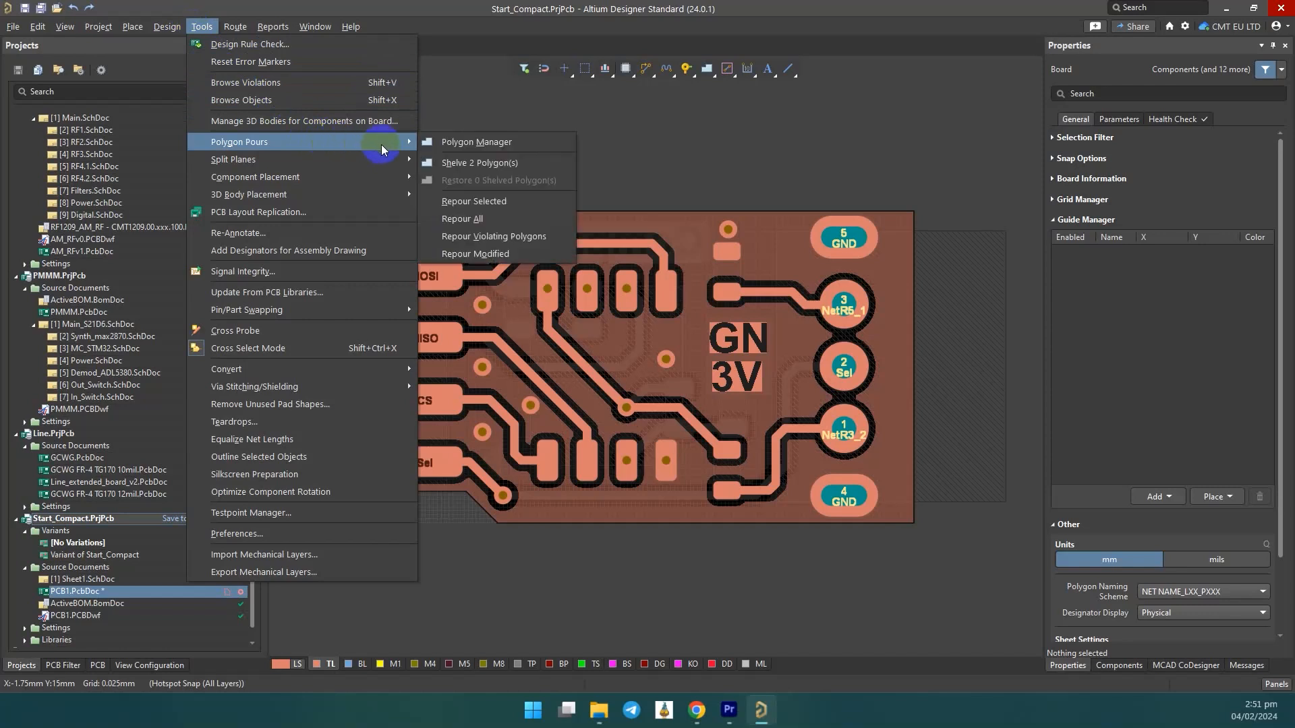
click(539, 218)
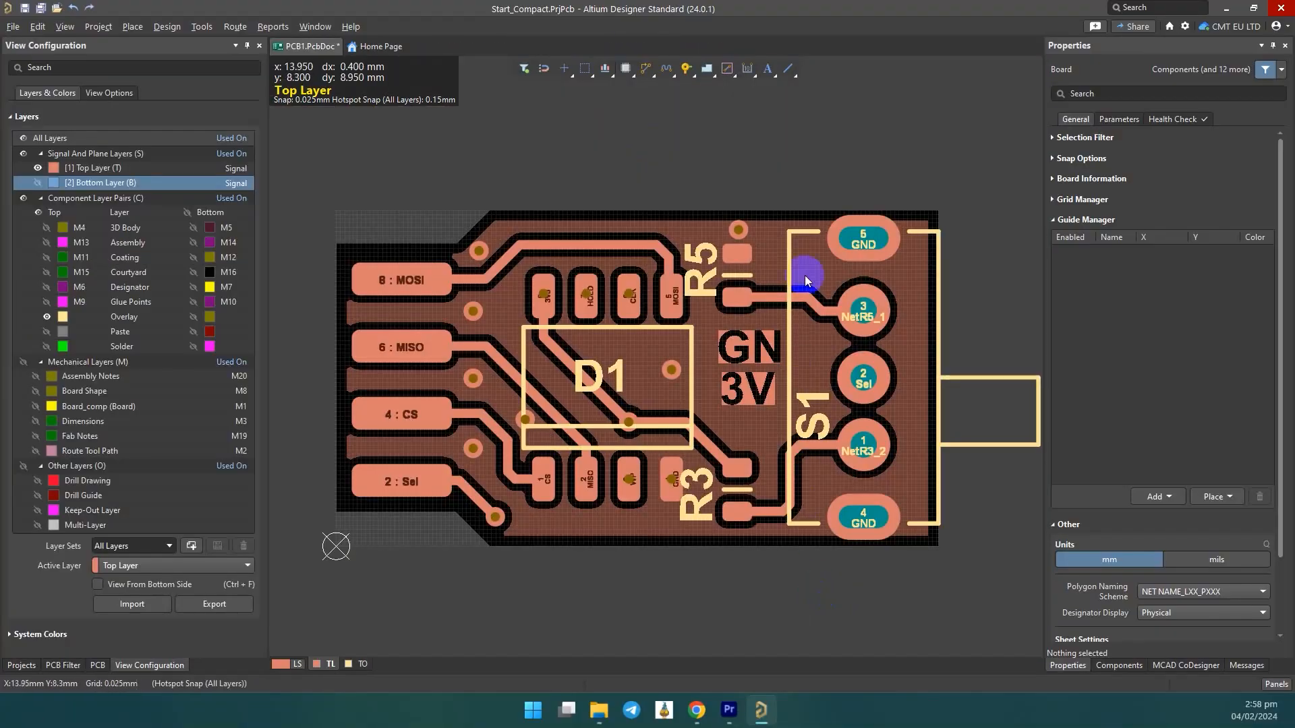
Exchange resistors R5 and R3 manually by moving R5 off the board and placing each in the other's position.
drag(763, 255, 838, 120)
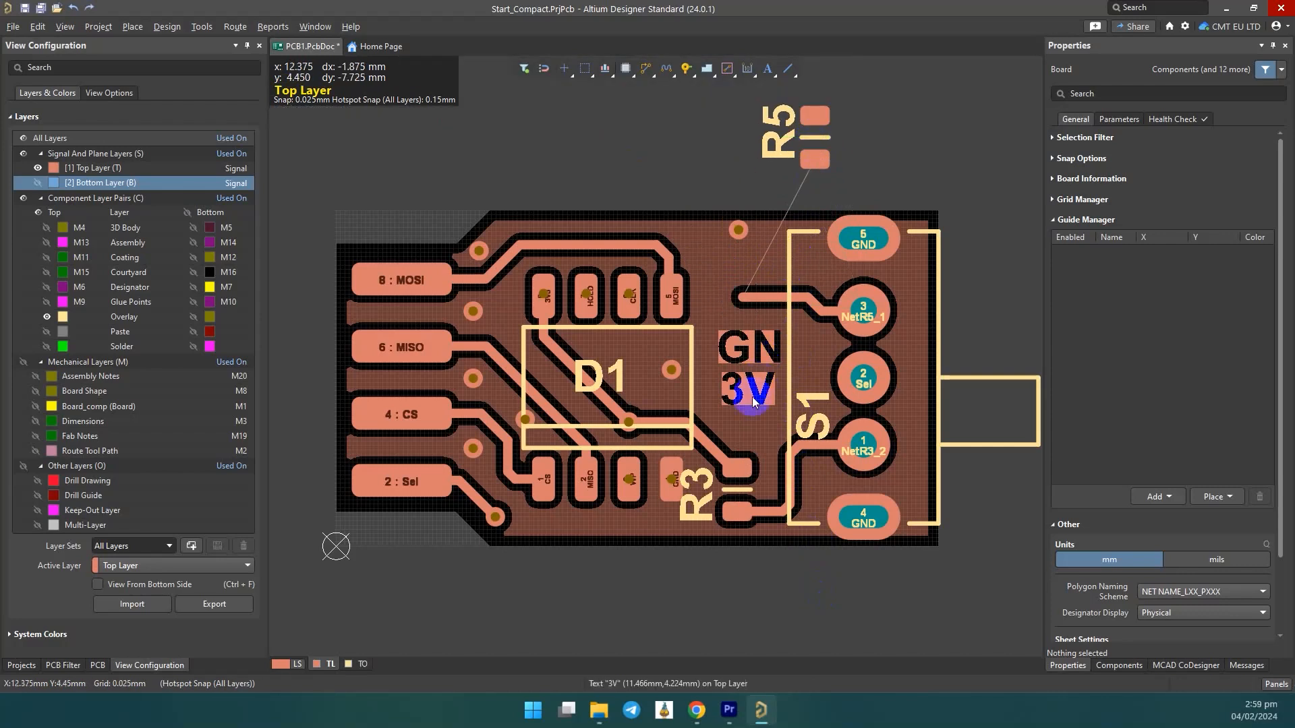
drag(728, 500, 742, 296)
drag(824, 160, 739, 513)
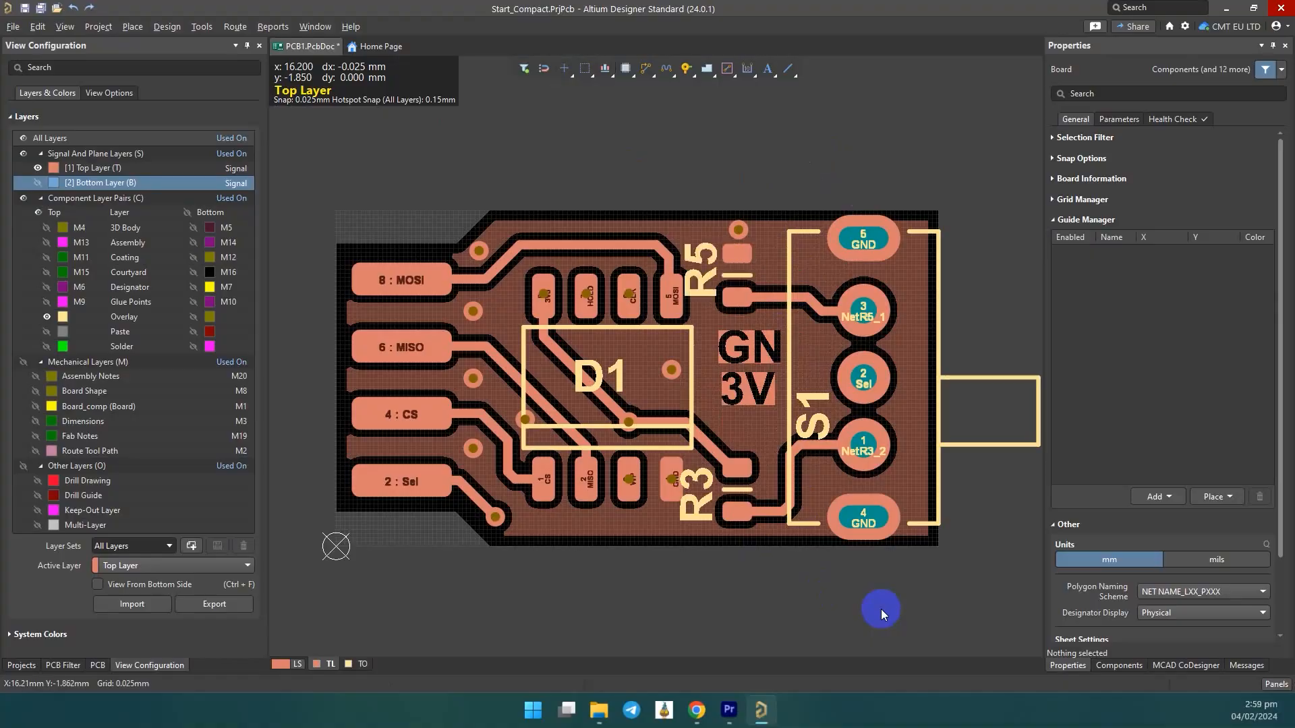
Swap resistors R3 and R5 using the Swap Components action, and clear the selection.
click(739, 492)
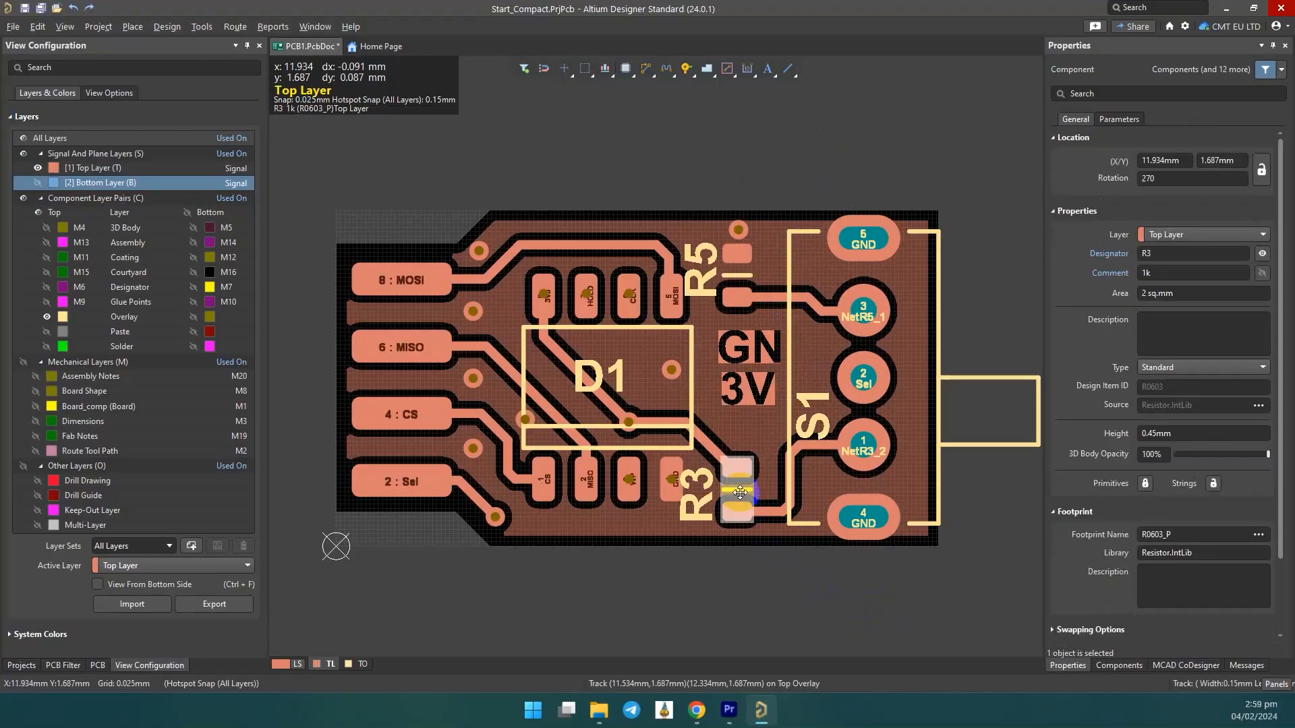
shift+click(739, 281)
right_click(740, 284)
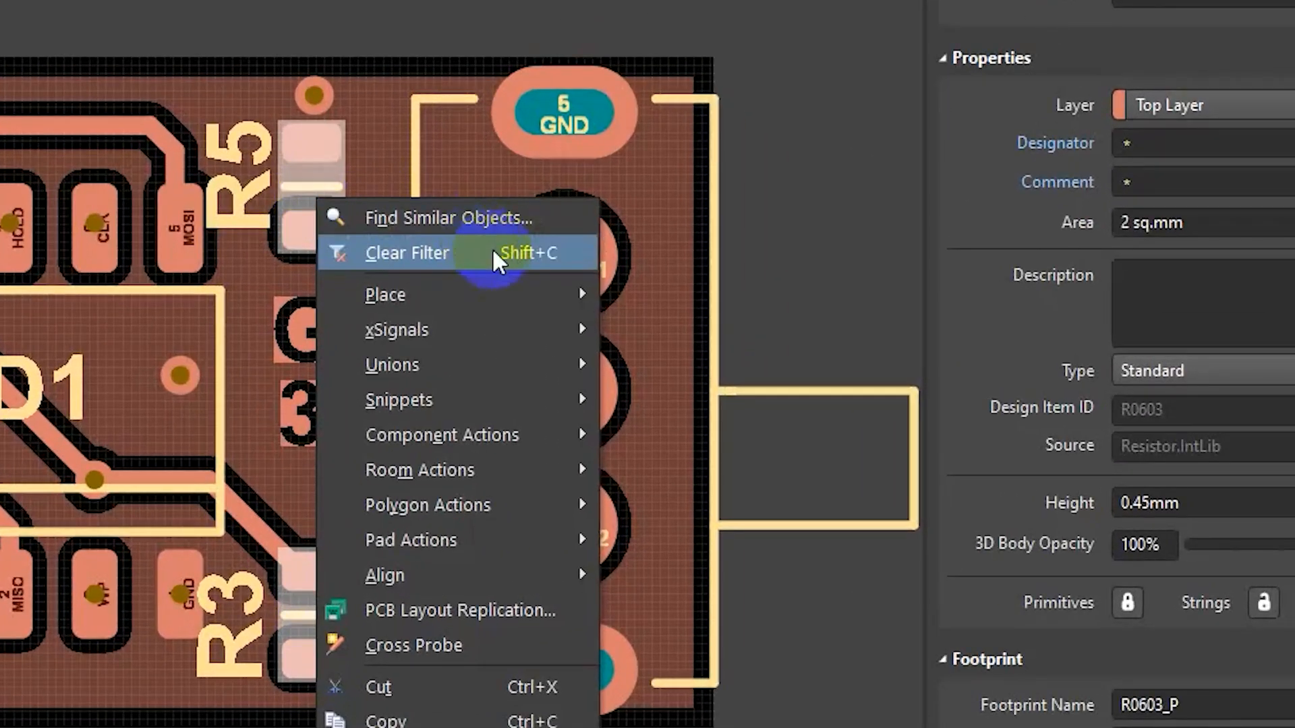
mouse_move(863, 399)
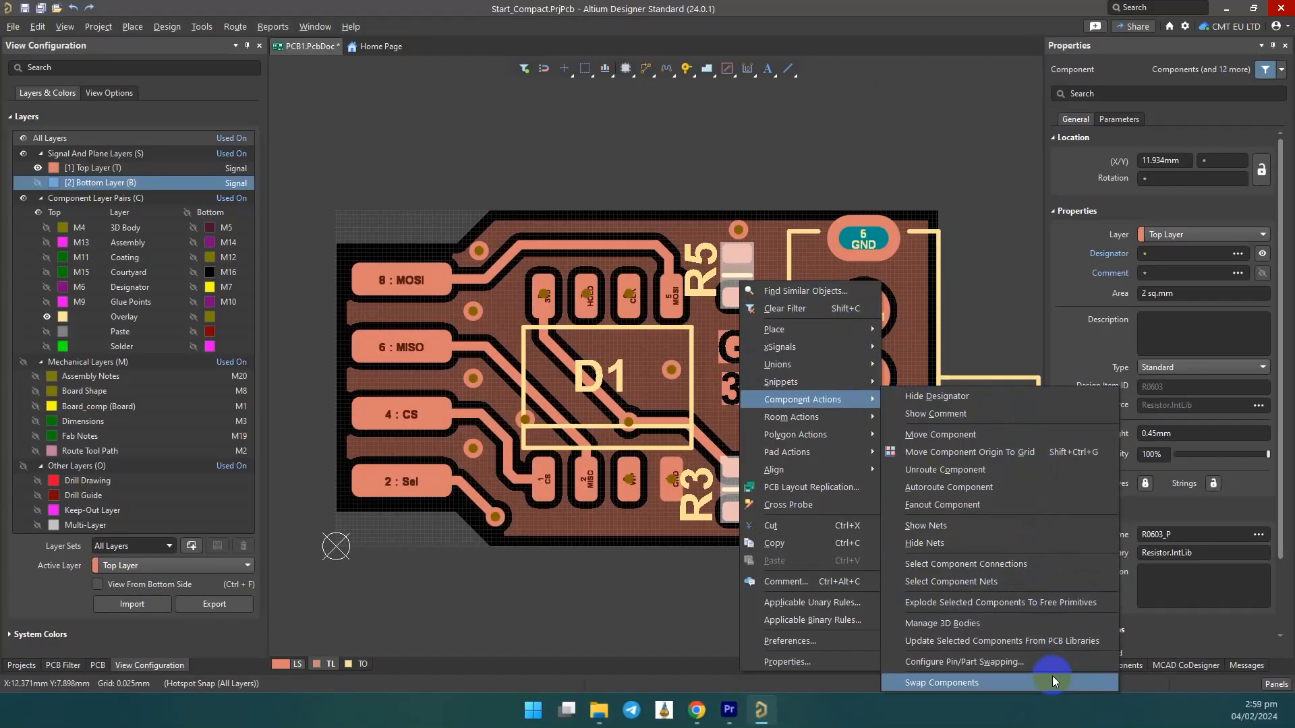
click(1052, 681)
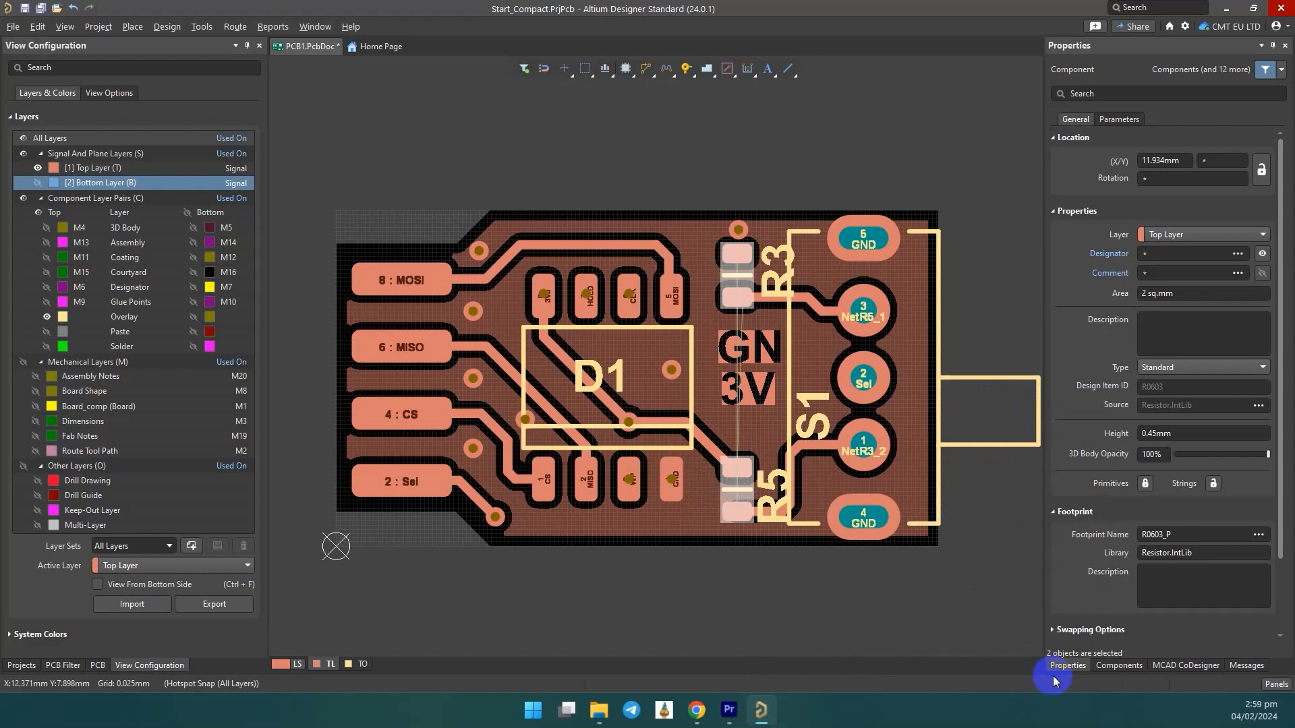
click(900, 615)
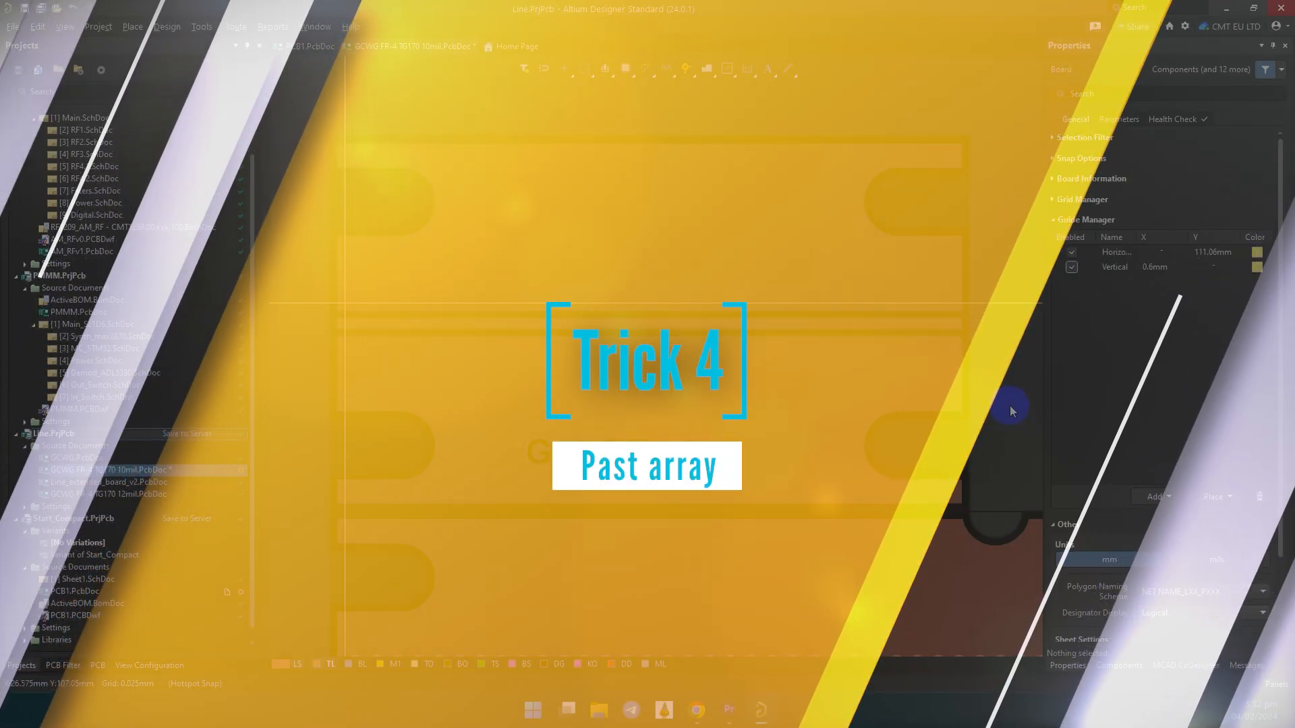
Undo the placement of the two via rows beside the central trace on the GCWG FR-4 TG170 10mil board.
key(ctrl+z)
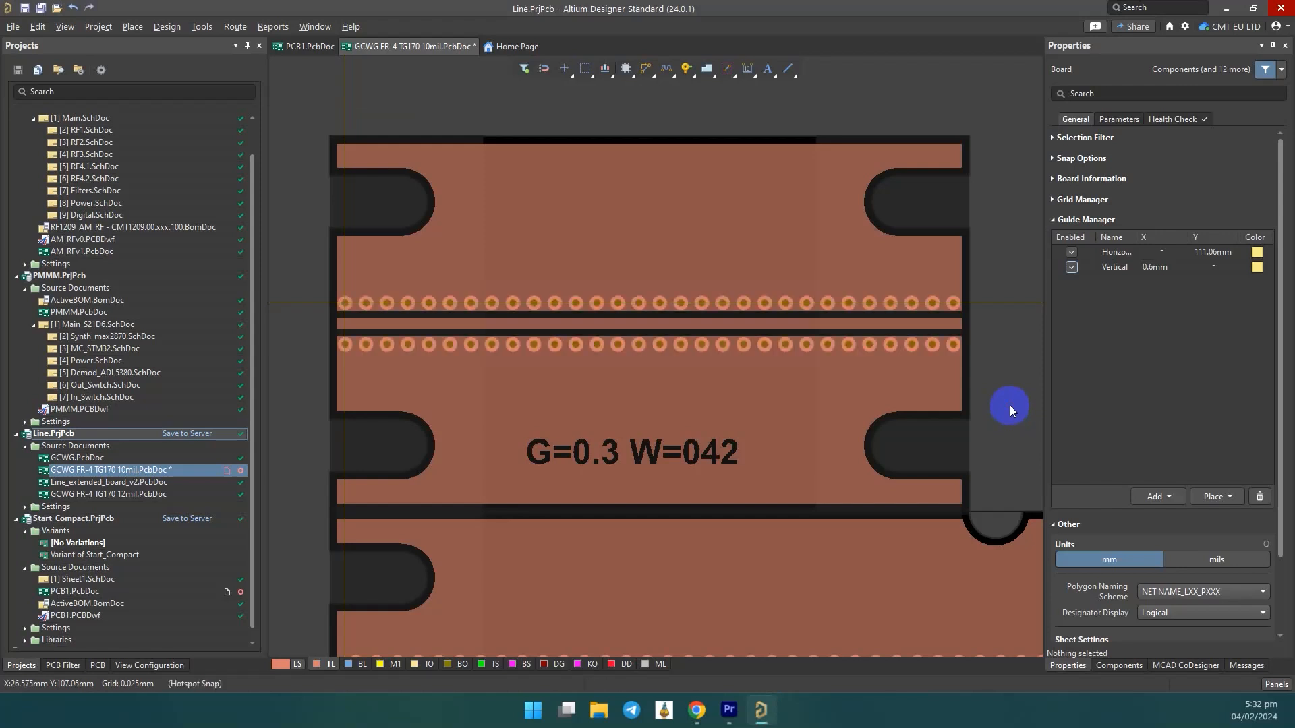
key(ctrl+y)
Place two vias at the crossing of the guides, X 0.6 mm and Y 111.06 mm.
click(686, 70)
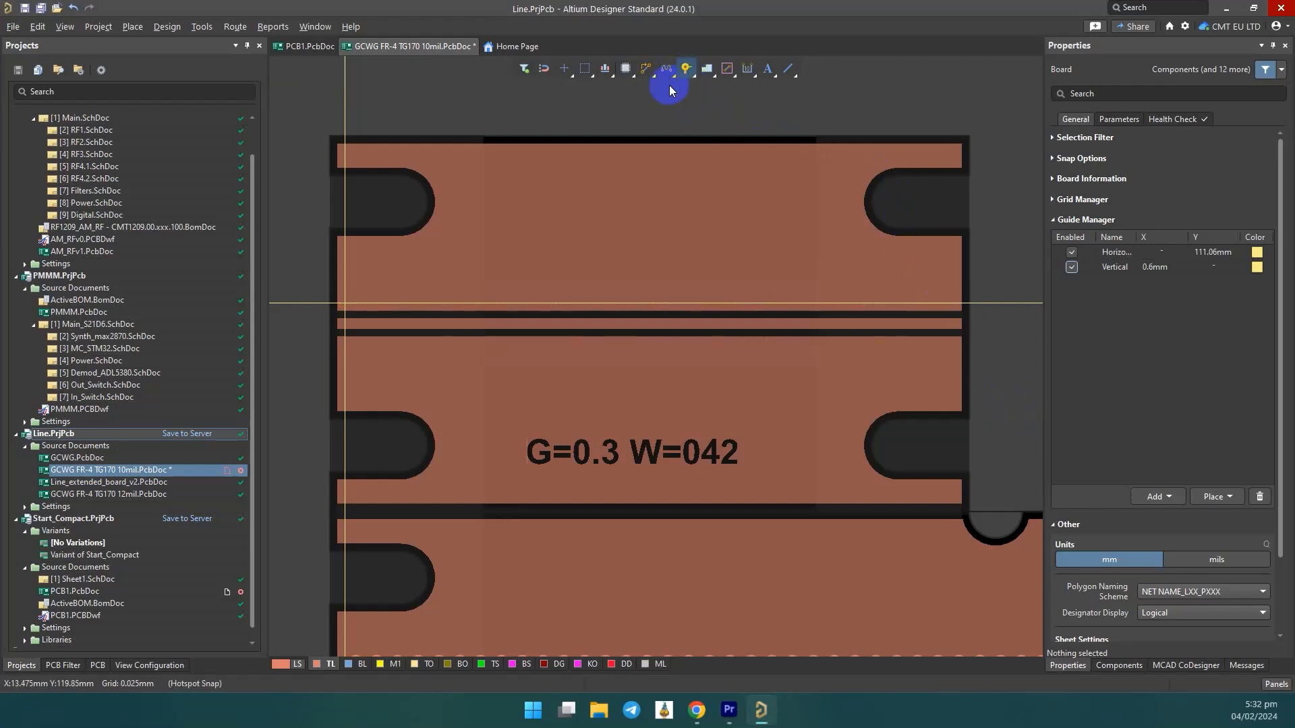
click(346, 302)
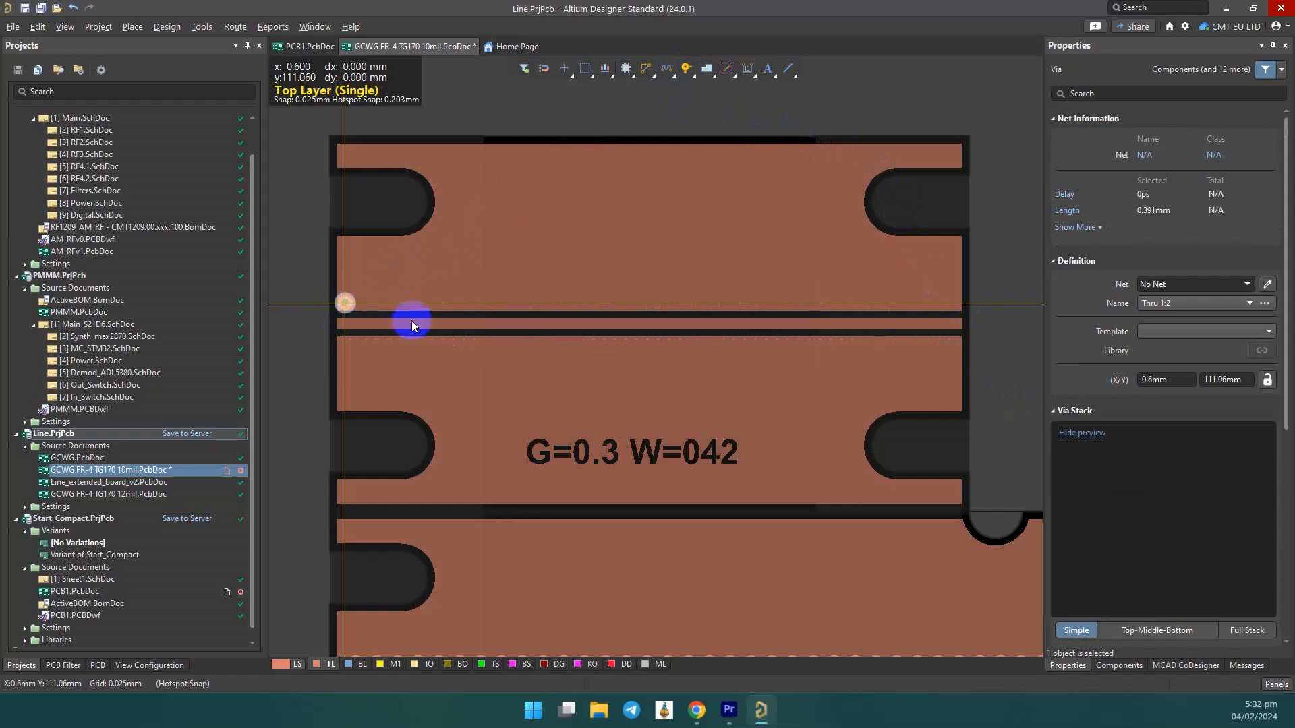
click(345, 303)
click(346, 303)
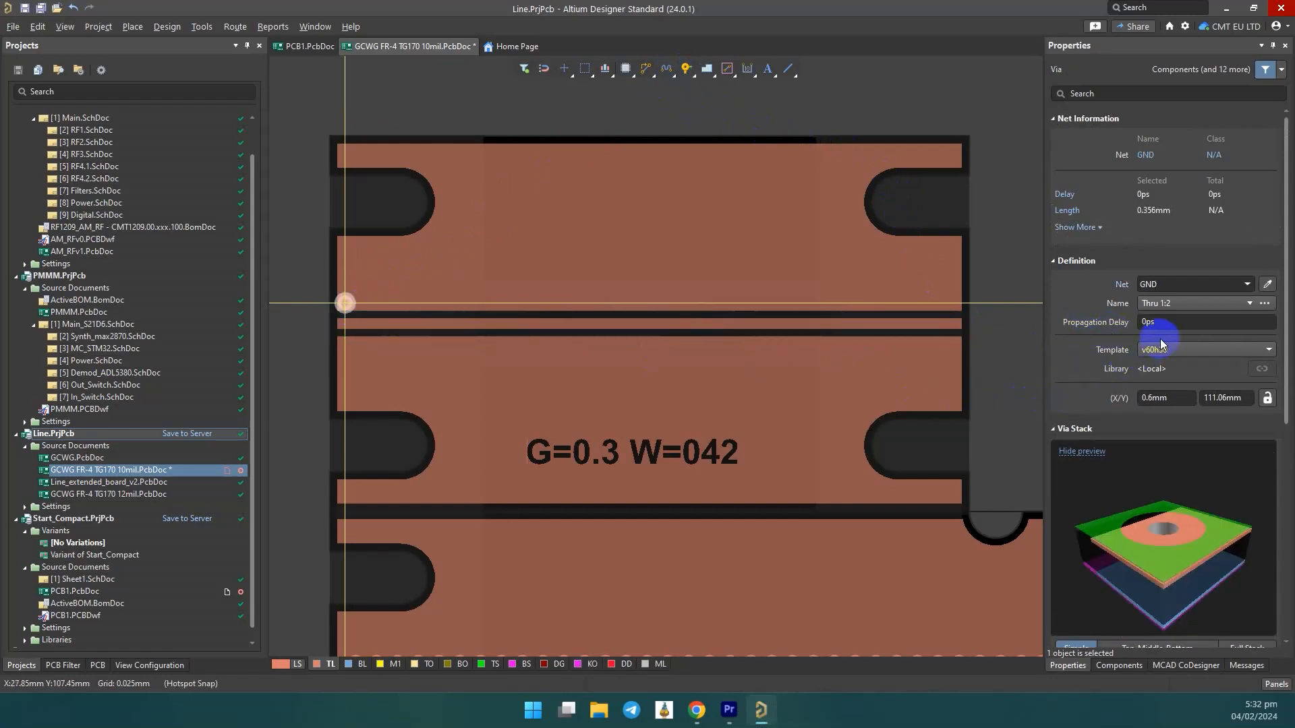
Set one via's X position to 1.42 mm and copy it with the first via's centre as reference point.
click(1174, 403)
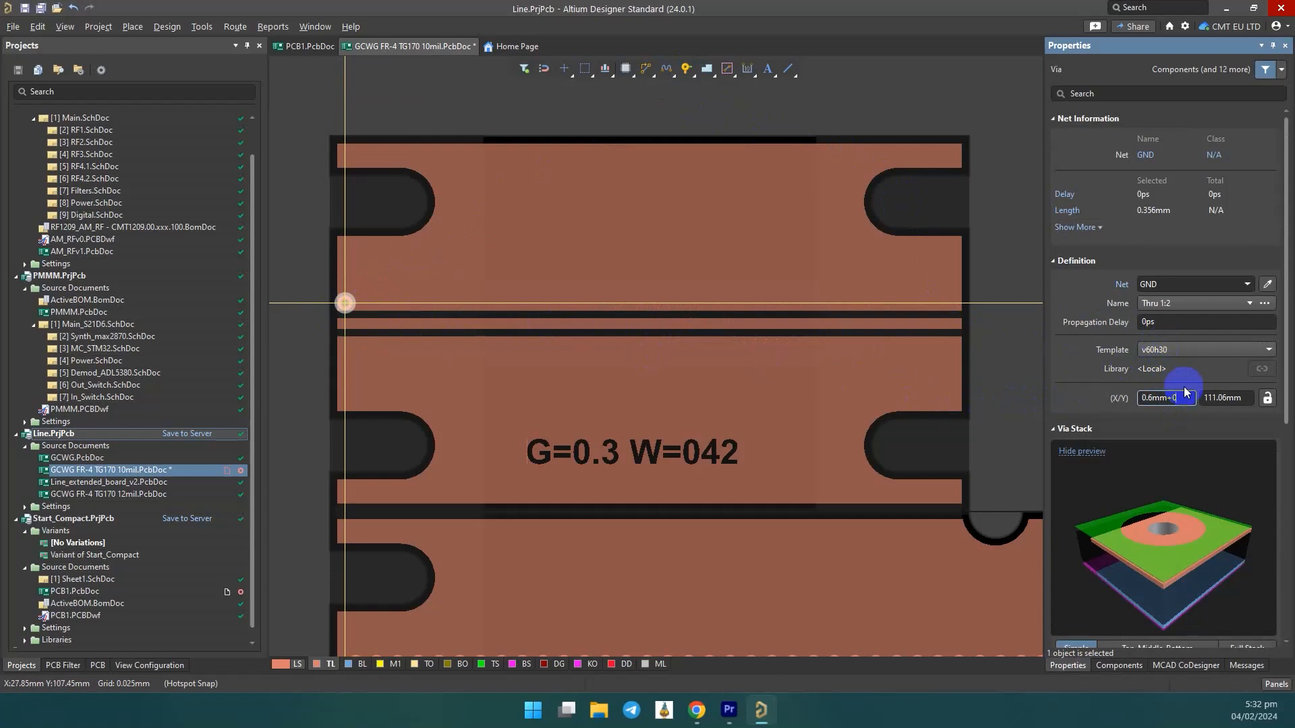
click(867, 116)
click(361, 306)
key(ctrl+c)
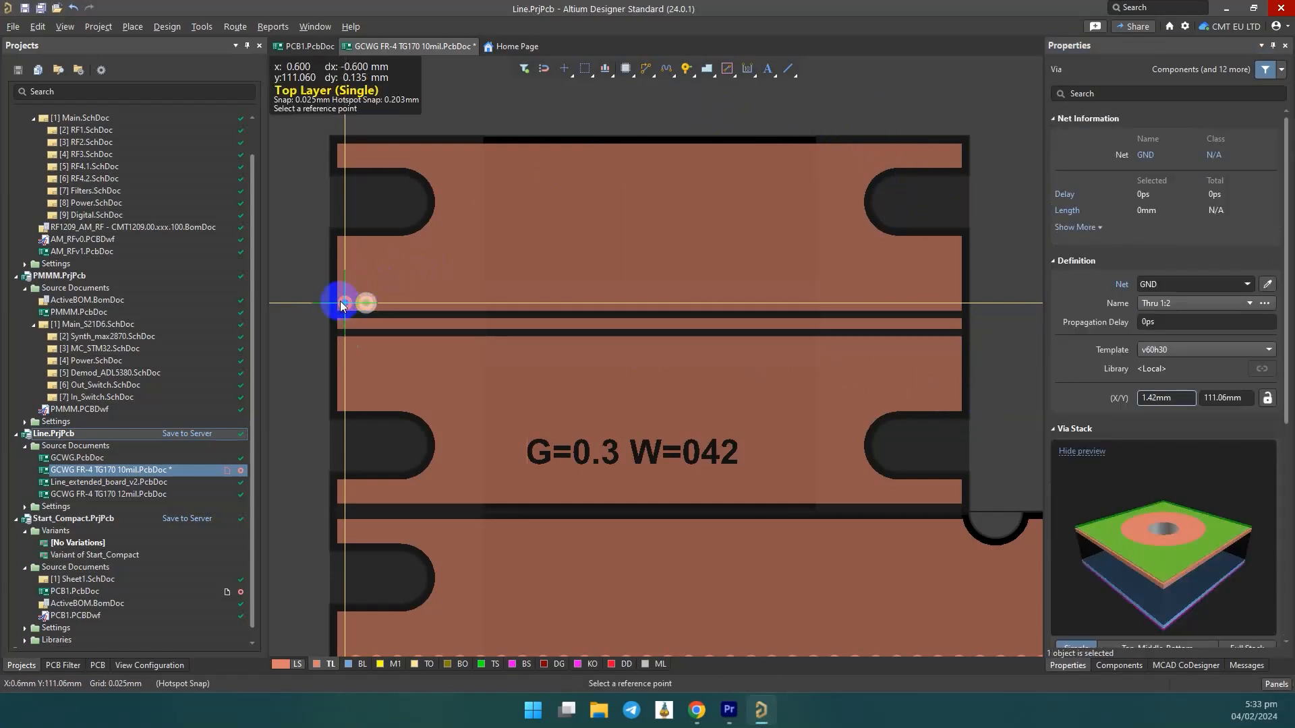
click(345, 303)
Paste copies of the via one after another along the horizontal guide, each referenced to the previous via.
key(ctrl+v)
click(367, 303)
key(ctrl+v)
click(387, 304)
Copy the whole via row referenced to the central trace's left end and paste it mirrored below the trace.
key(ctrl+v)
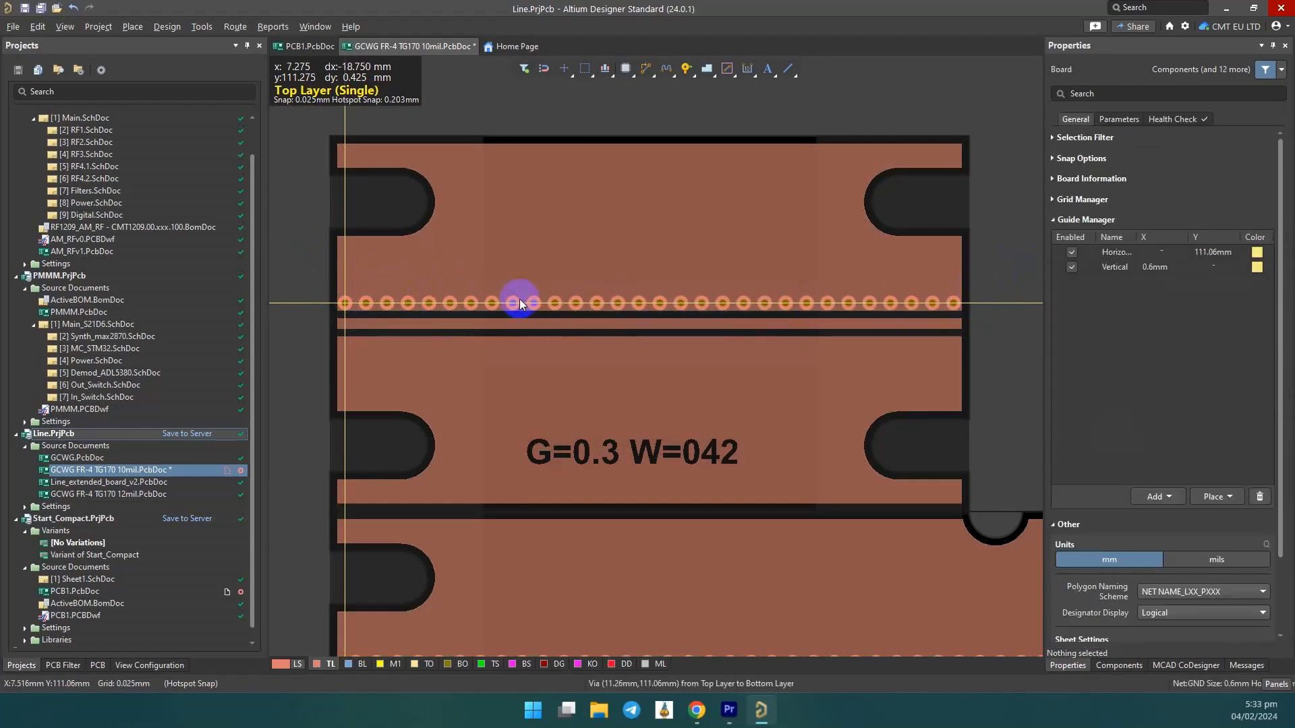
drag(297, 269, 998, 333)
key(ctrl+c)
click(337, 324)
key(ctrl+v)
key(y)
click(339, 327)
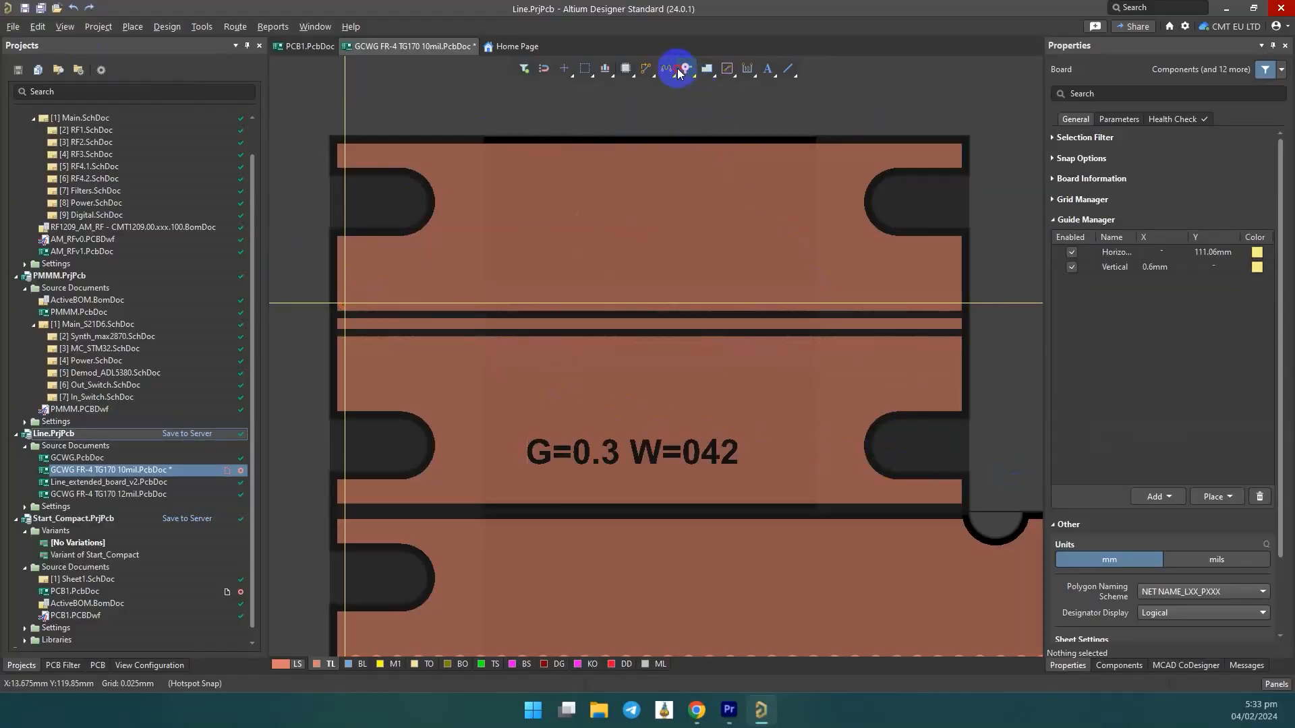
Place a via at about X 8.45 mm, Y 114.075 mm, and cut it with its centre as reference point.
click(679, 73)
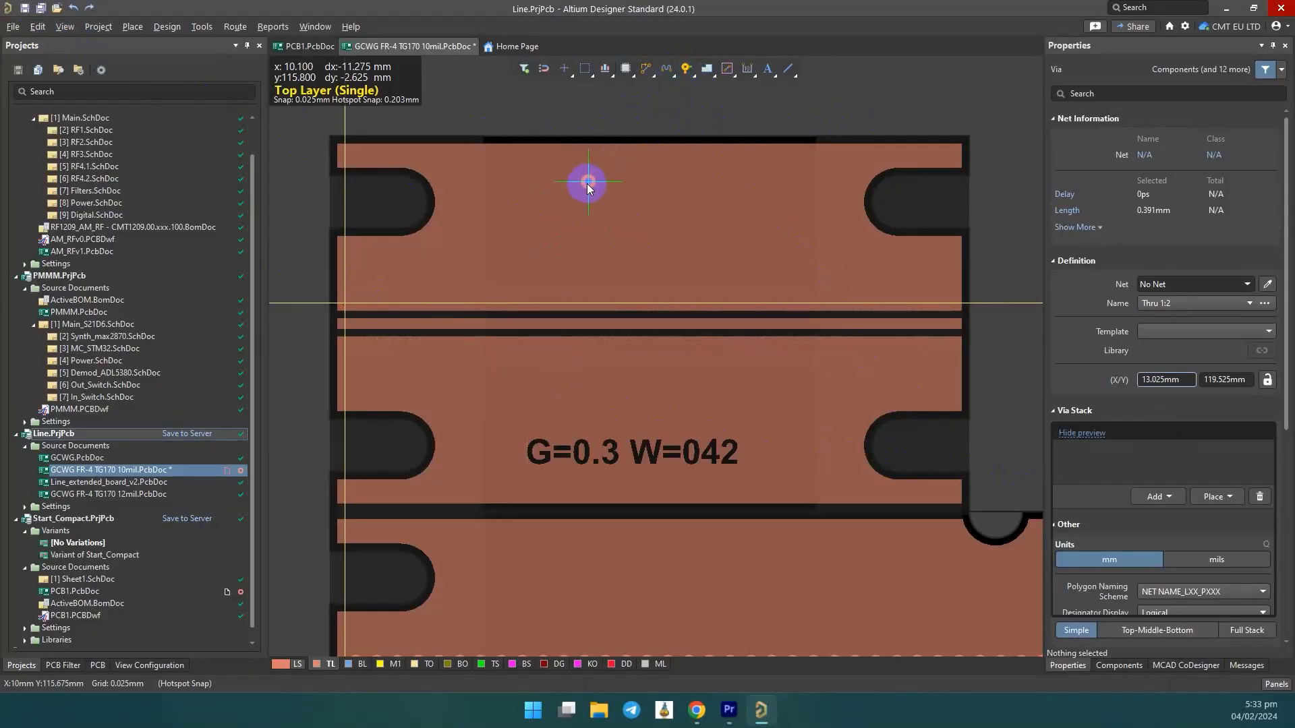
click(545, 225)
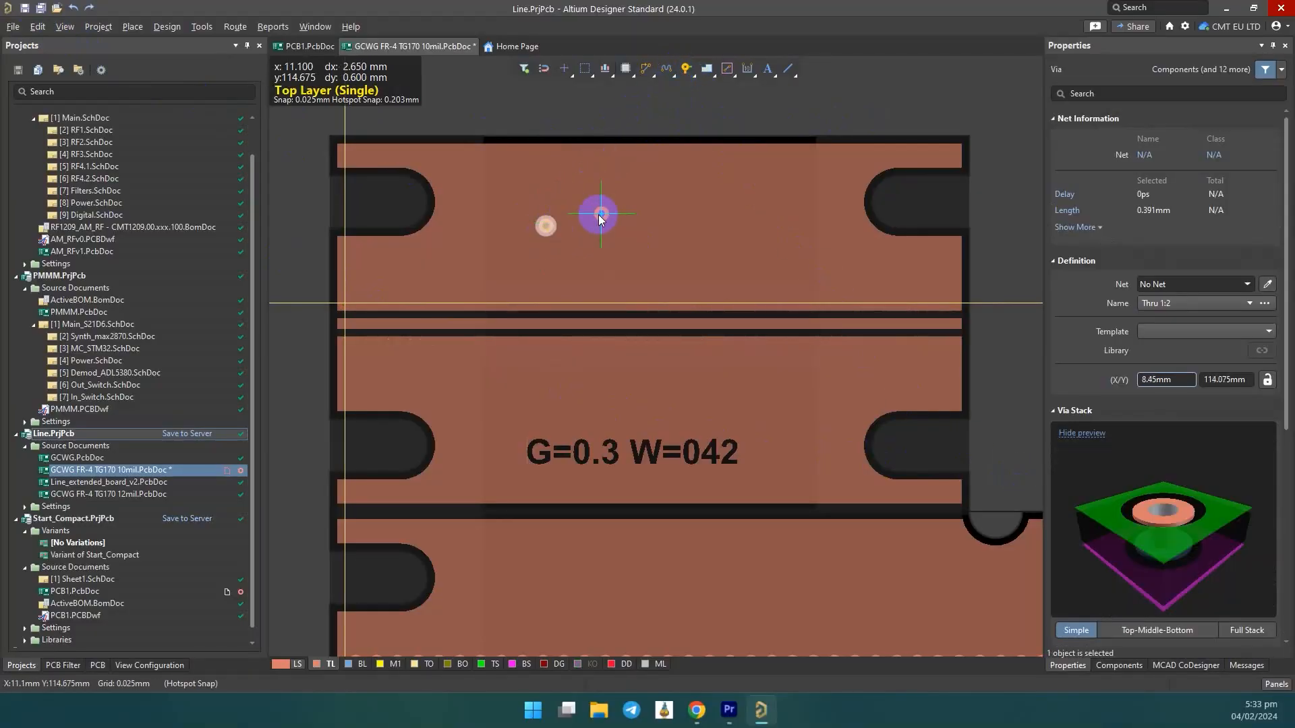
click(37, 26)
click(99, 85)
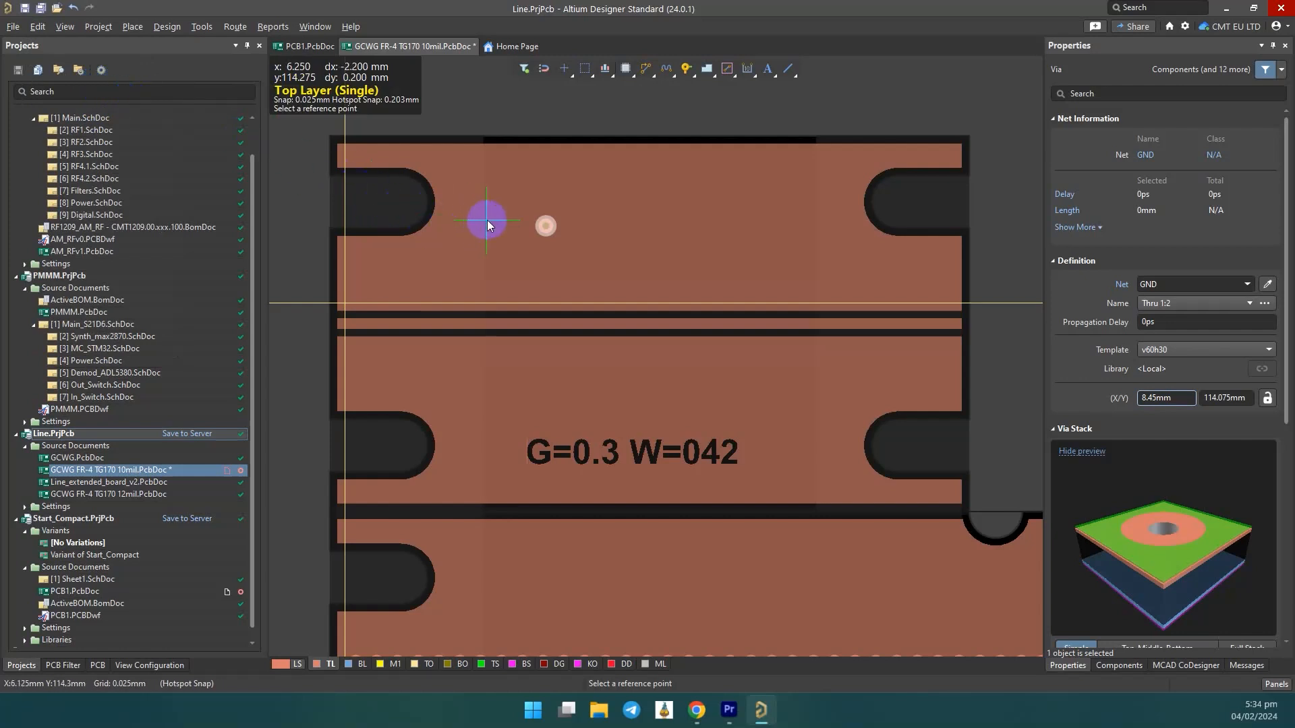
click(548, 225)
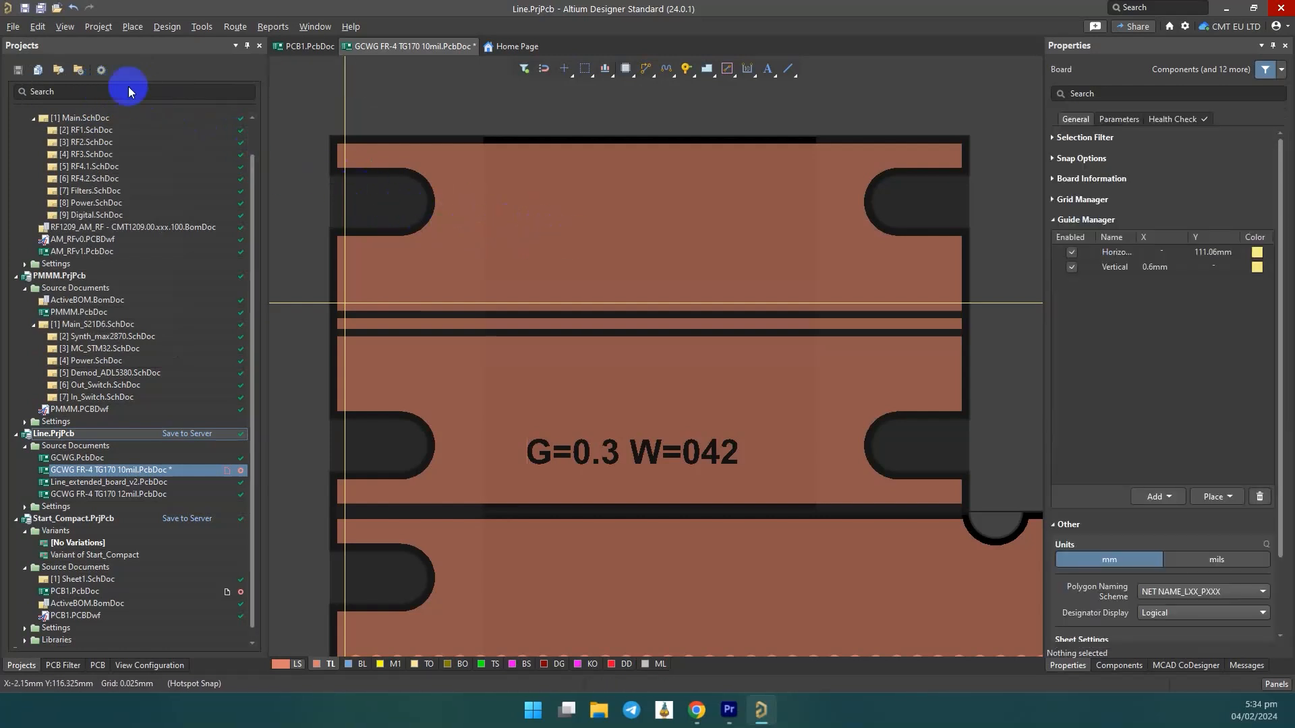
Paste the via as a linear array of 30 items with 0.82 mm X-spacing and 0 mm Y-spacing, starting where the guides intersect.
click(39, 27)
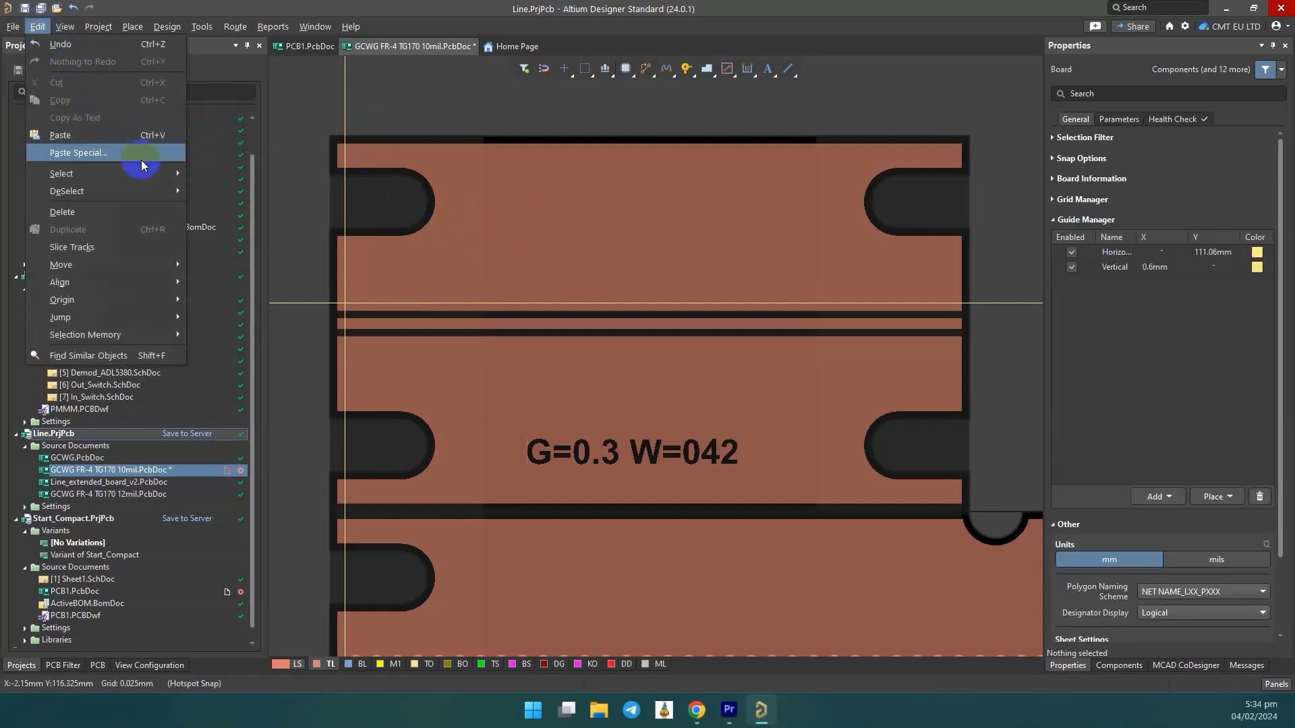
click(140, 160)
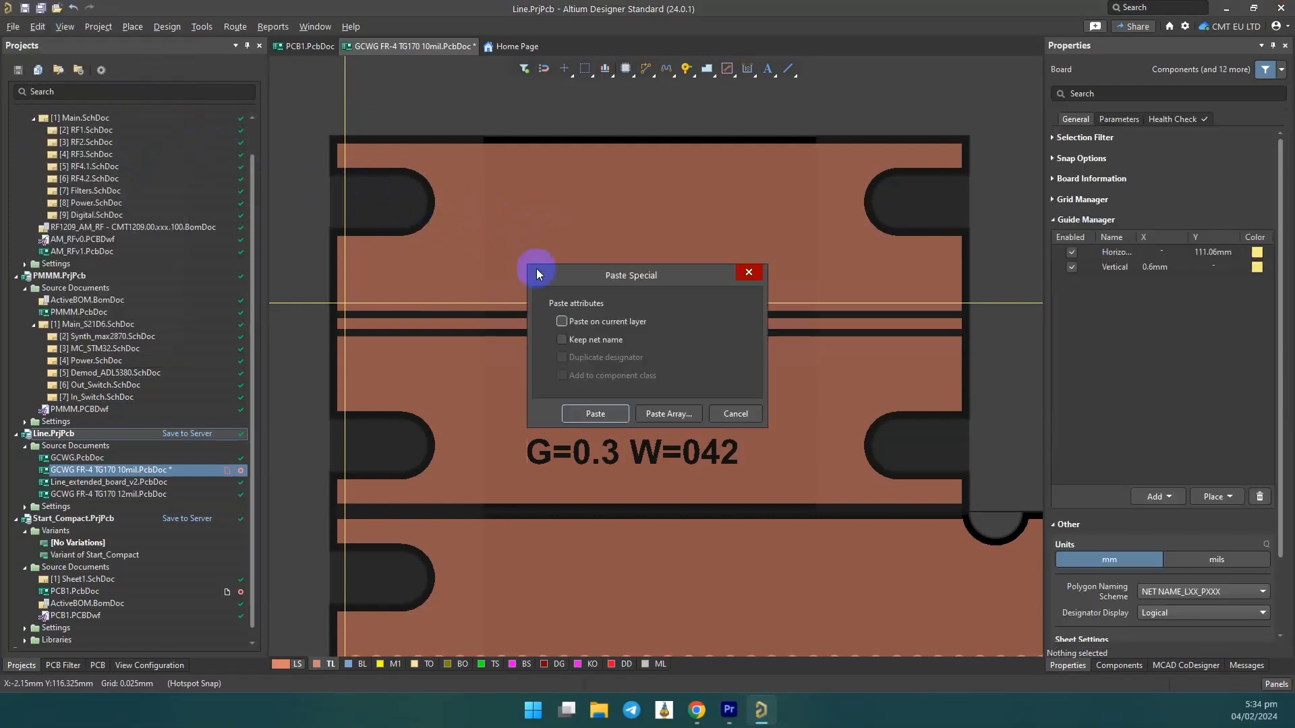
click(691, 414)
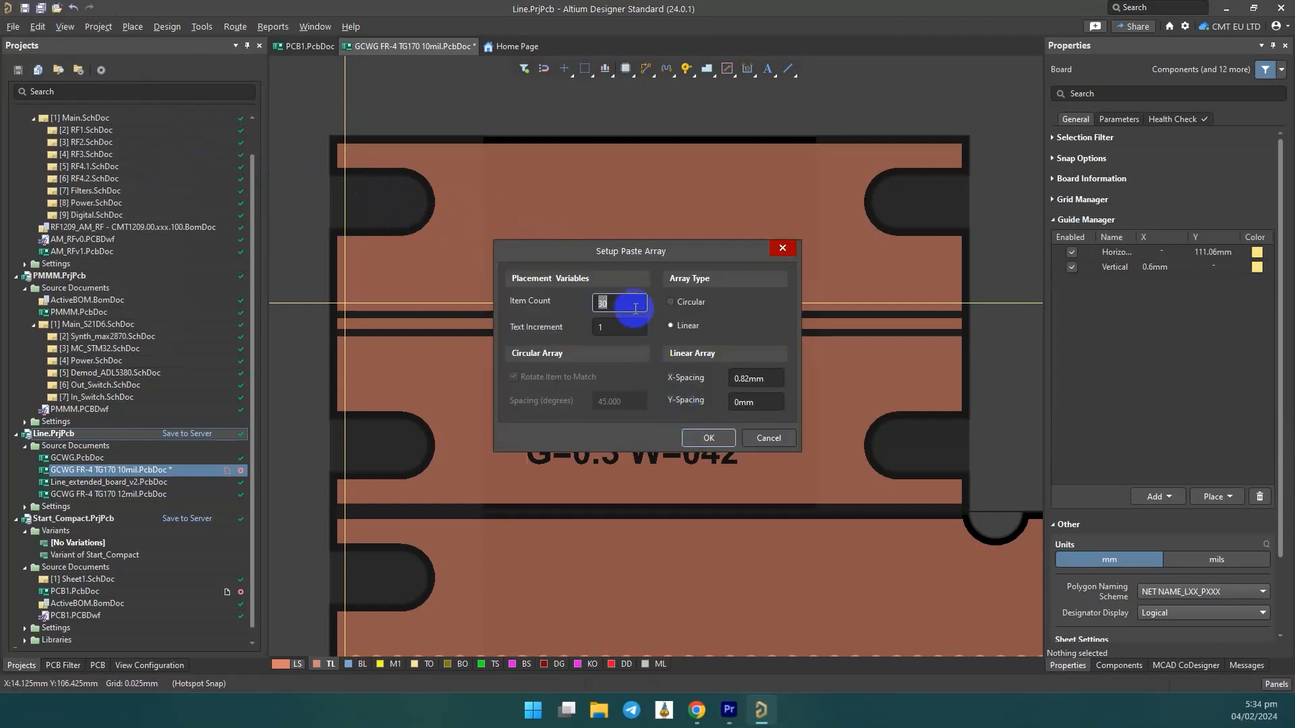
click(776, 377)
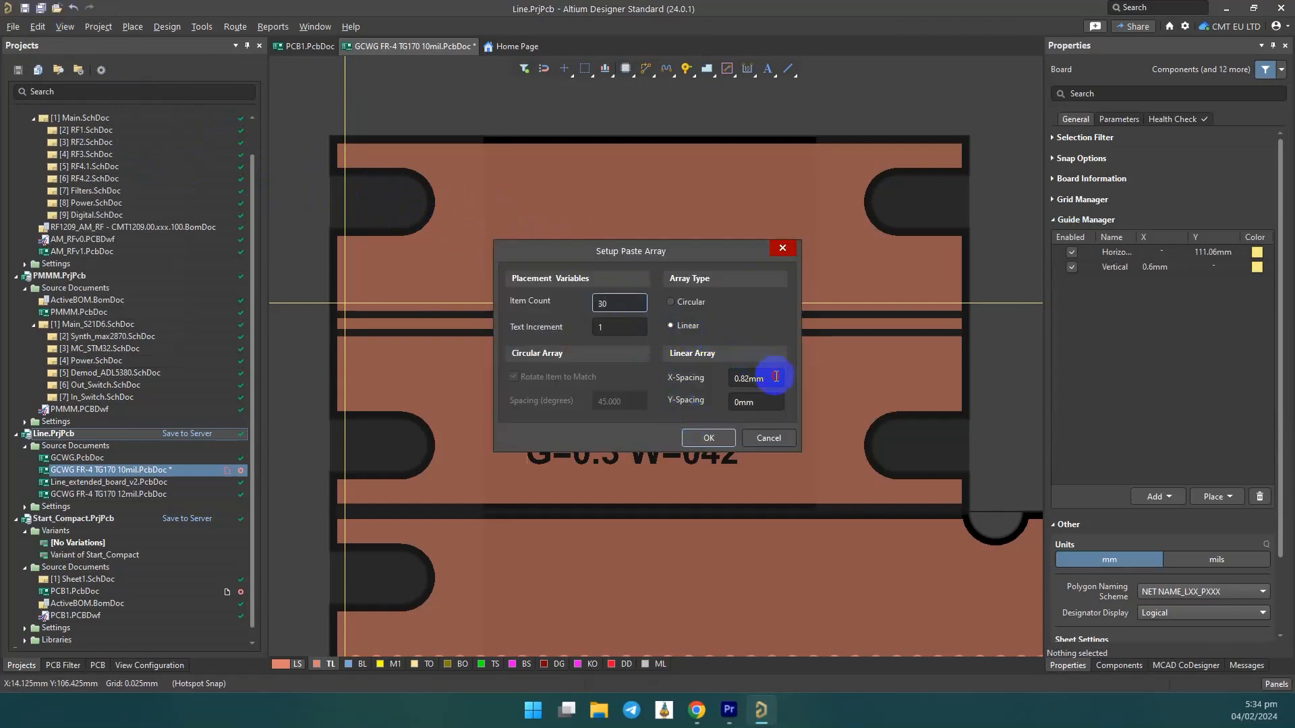
click(710, 438)
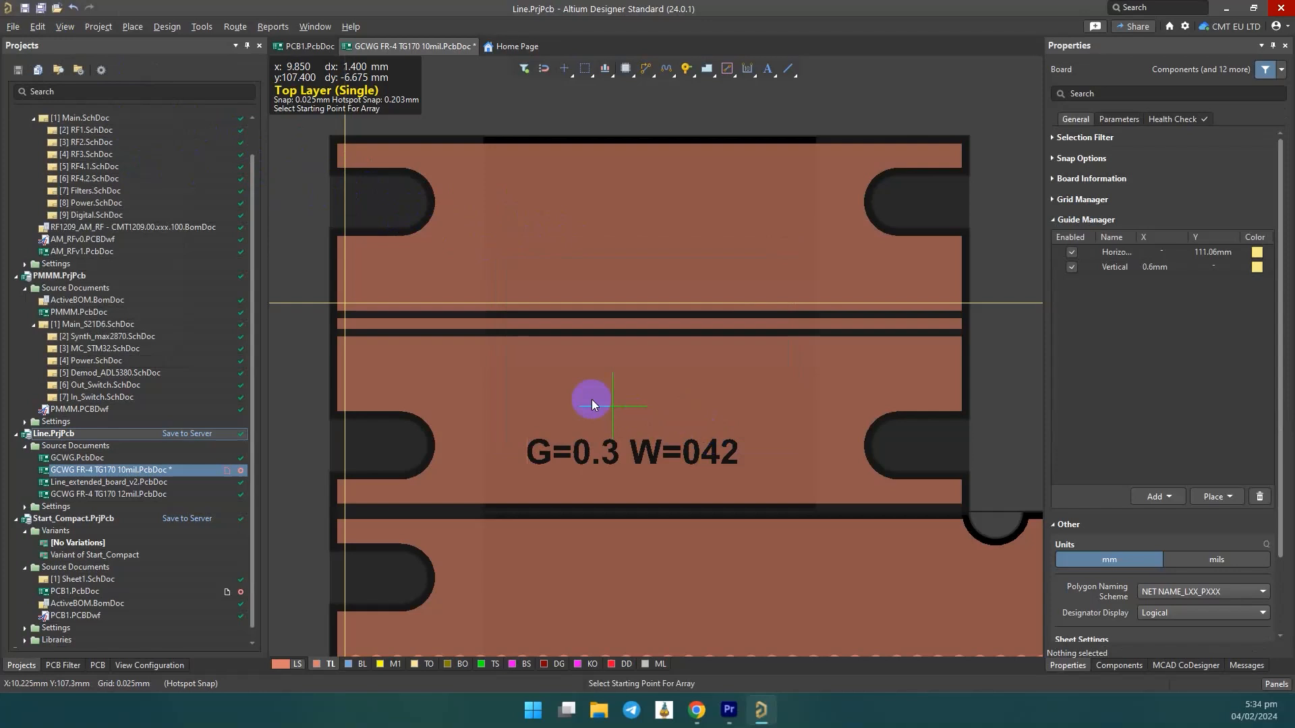
click(345, 309)
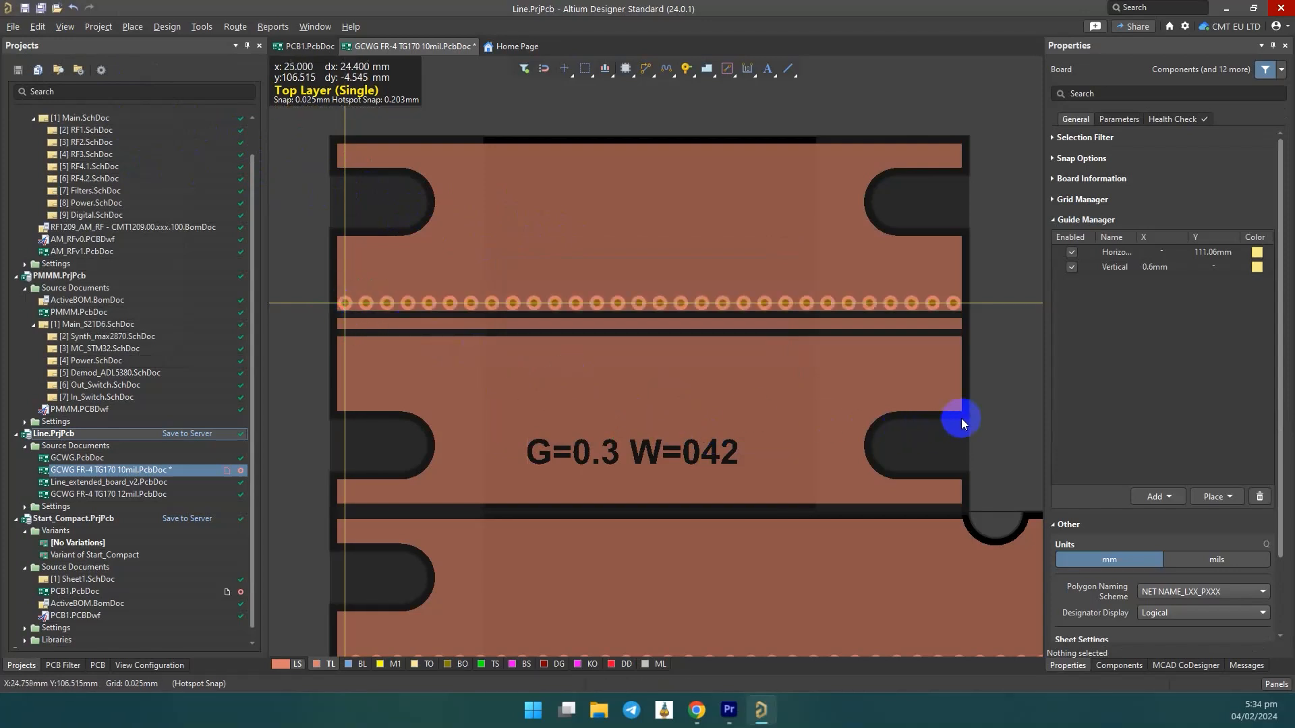
Copy the via row referenced to the central trace's left end, paste it mirrored below the trace, and save the board.
click(1013, 391)
drag(311, 261, 1019, 327)
key(ctrl+c)
click(341, 321)
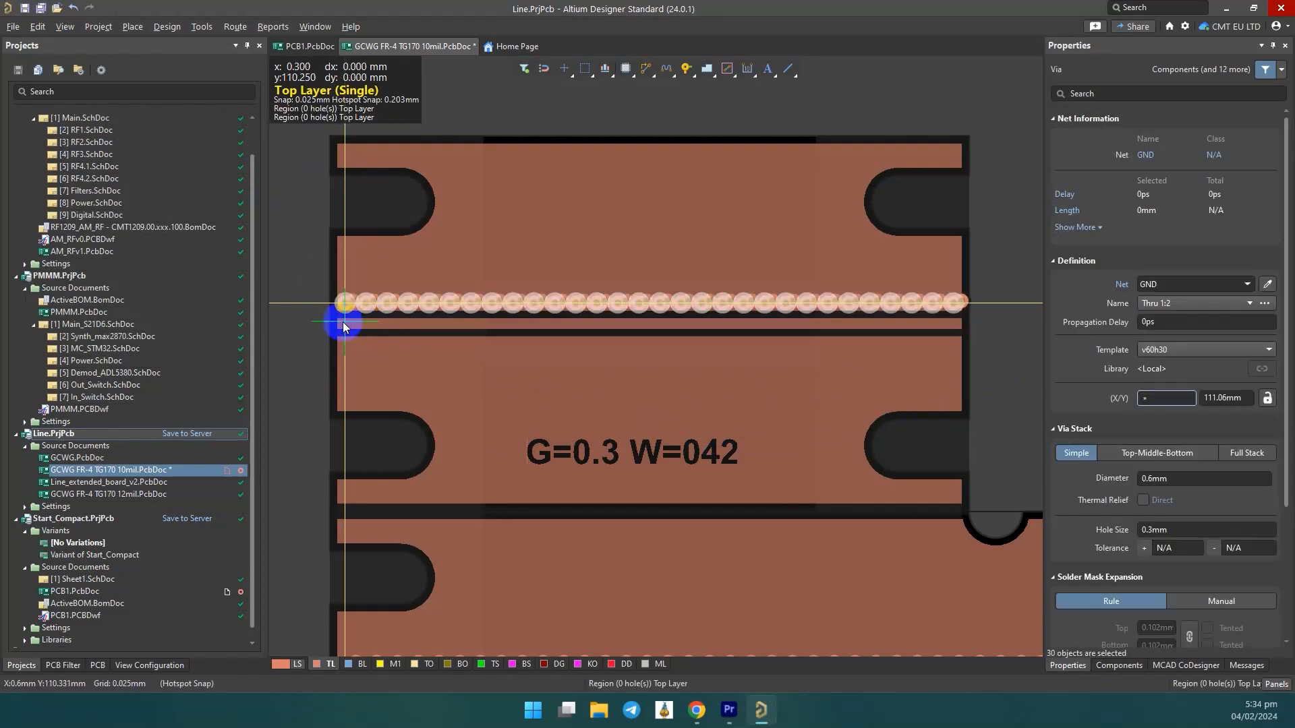
key(ctrl+v)
key(y)
click(339, 321)
click(293, 328)
key(ctrl+s)
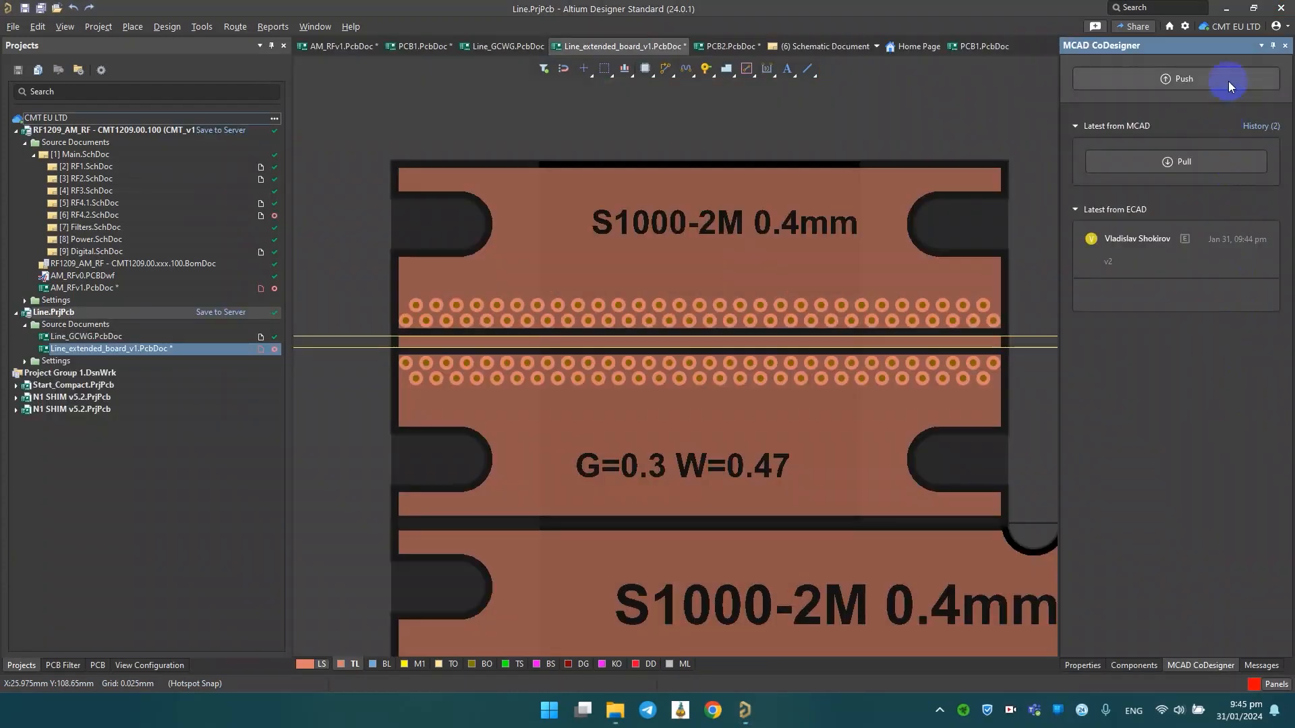
Push the board to MCAD with the comment v3 and dismiss the via intersection warning.
click(1229, 81)
text(v3)
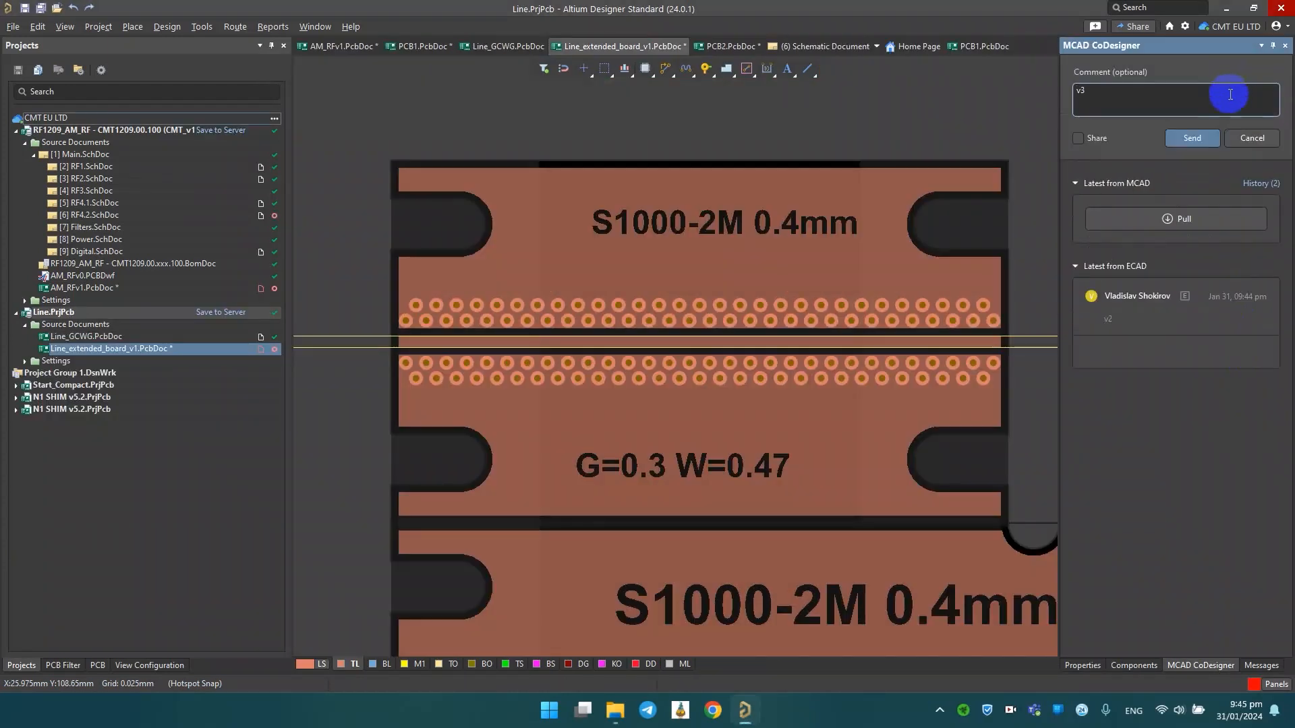
click(1208, 142)
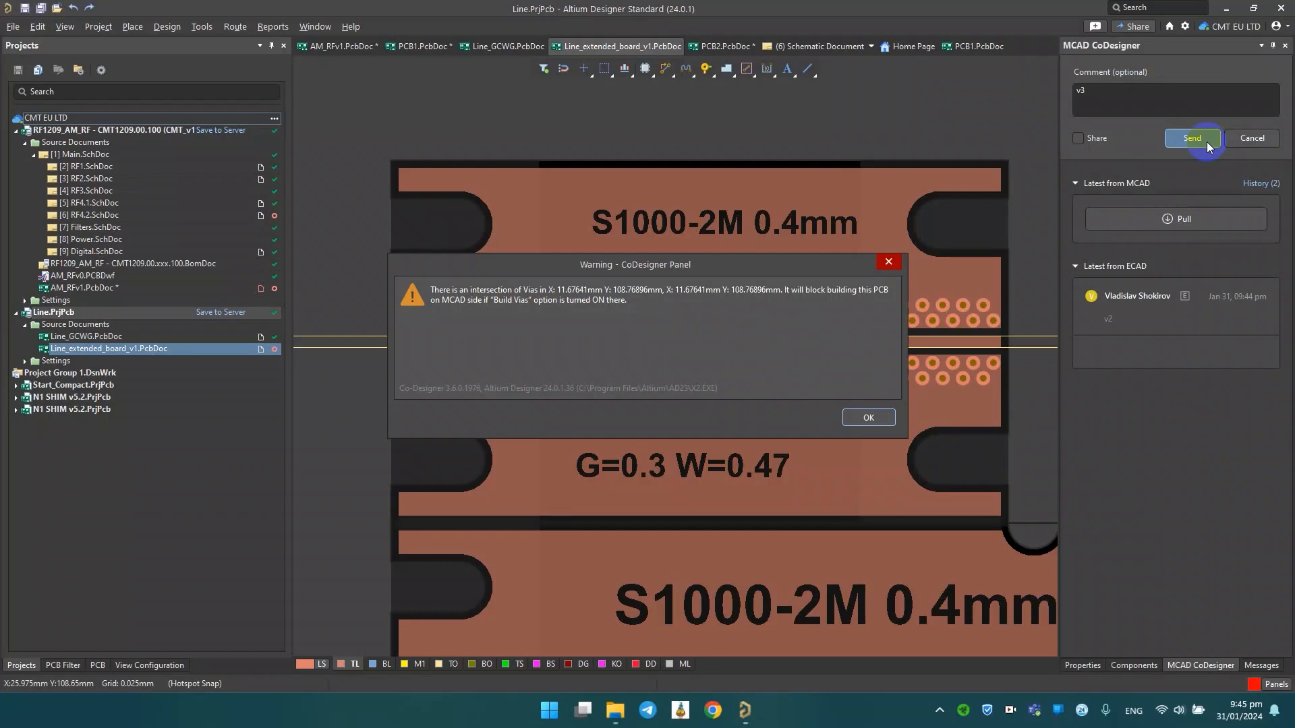
click(869, 417)
Set the transparency of vias to 70% and examine the via rows around the upper trace for overlapping vias.
ctrl+scroll(666, 330, up, 3)
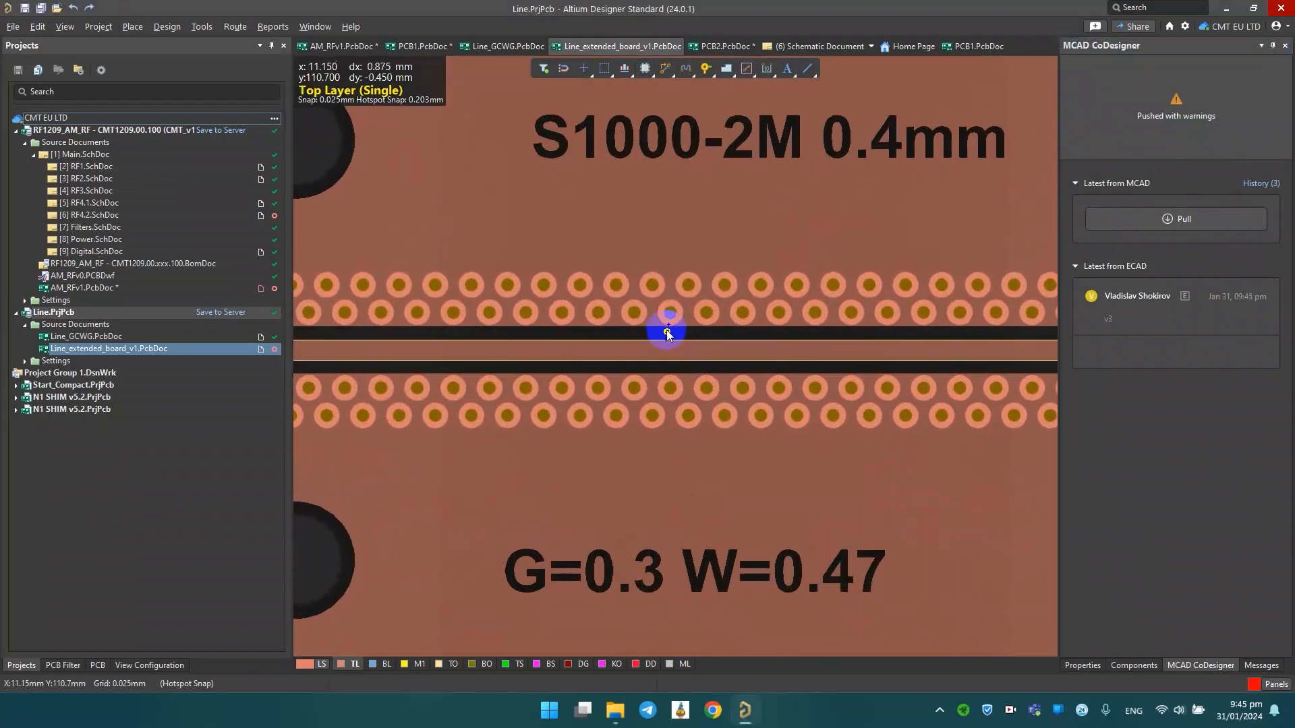
mouse_move(557, 281)
mouse_down()
mouse_move(545, 281)
mouse_move(558, 306)
mouse_move(581, 284)
mouse_up()
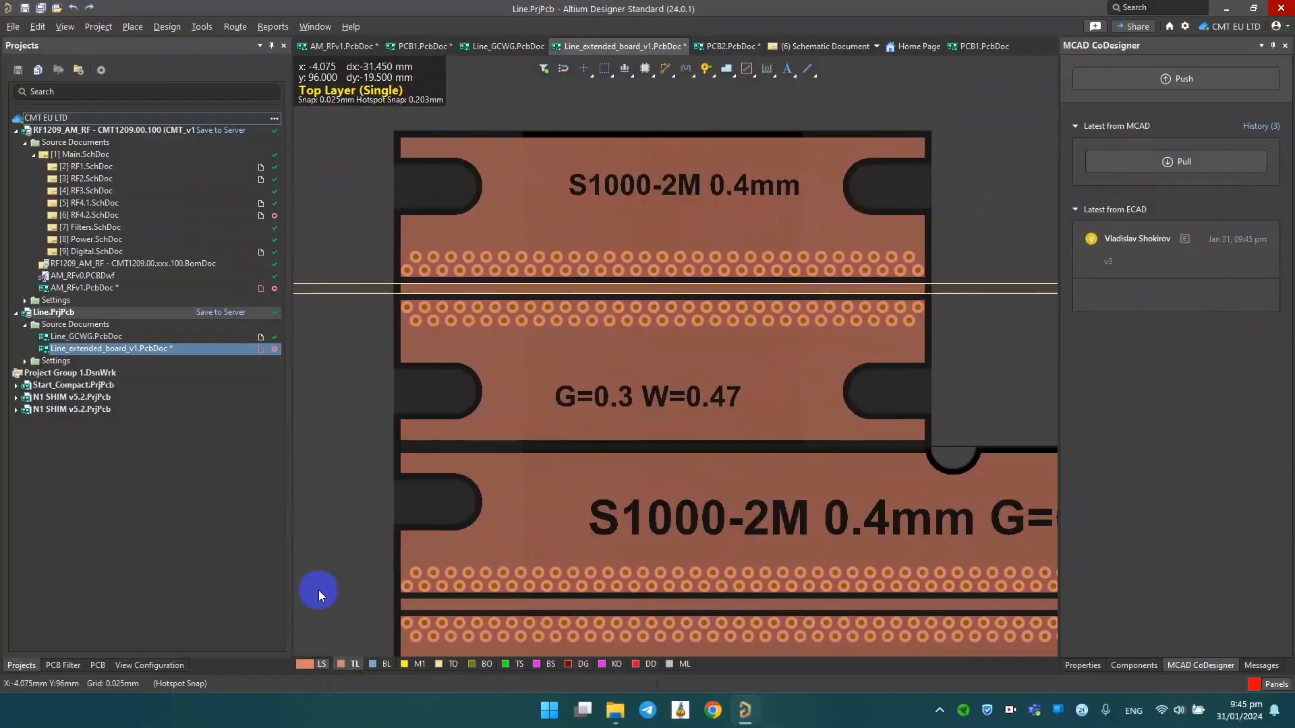
click(167, 666)
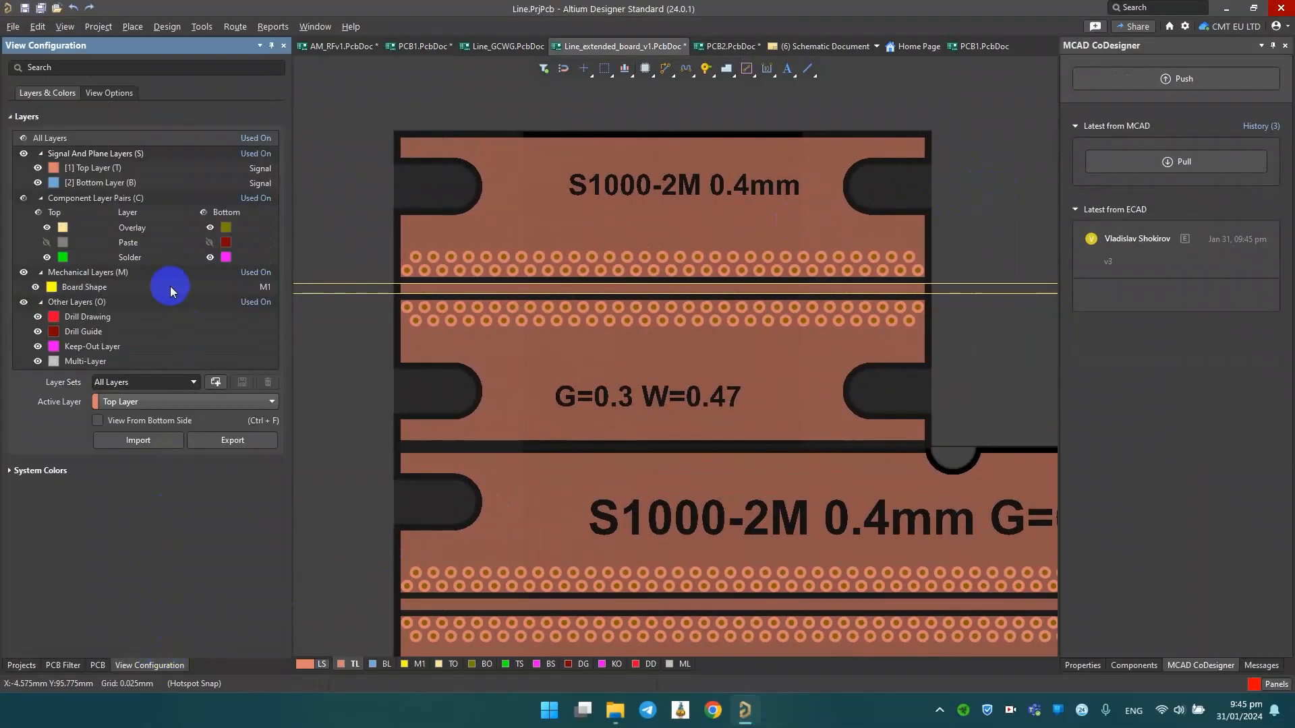
click(116, 92)
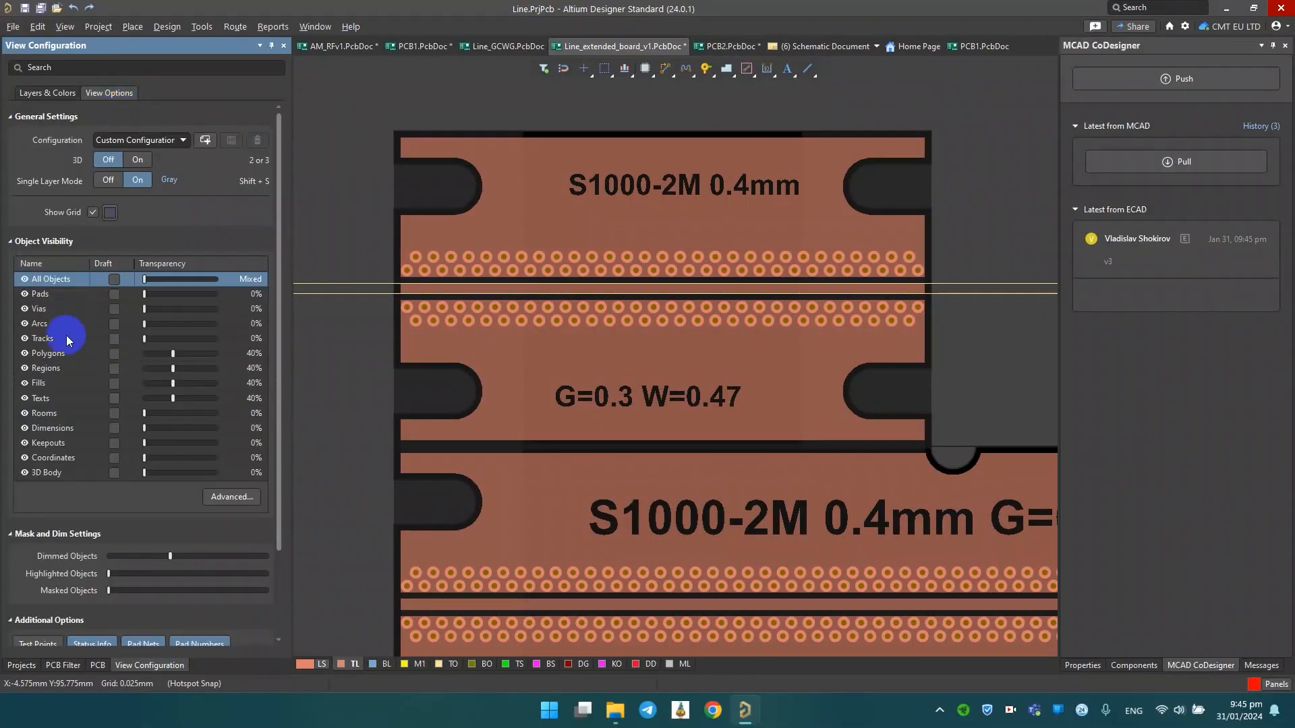
click(141, 314)
drag(145, 314, 197, 319)
click(1024, 336)
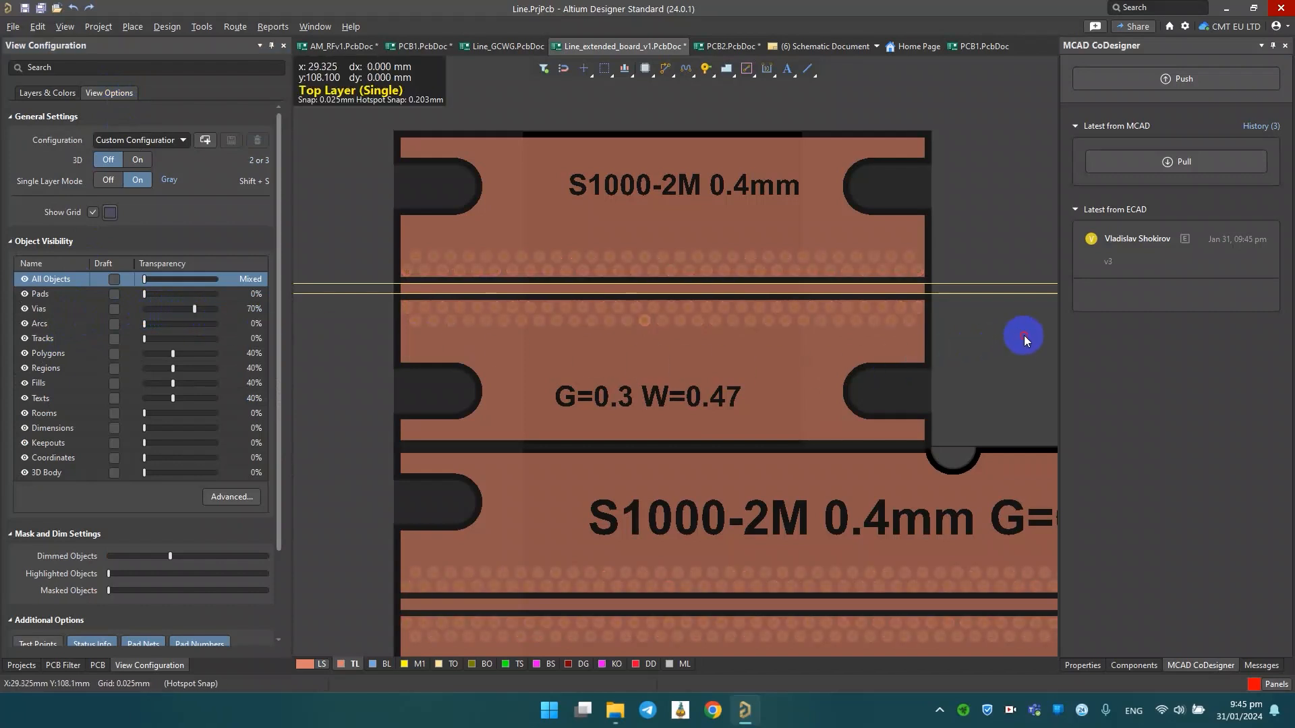
ctrl+scroll(835, 278, up, 2)
right_drag(836, 275, 964, 258)
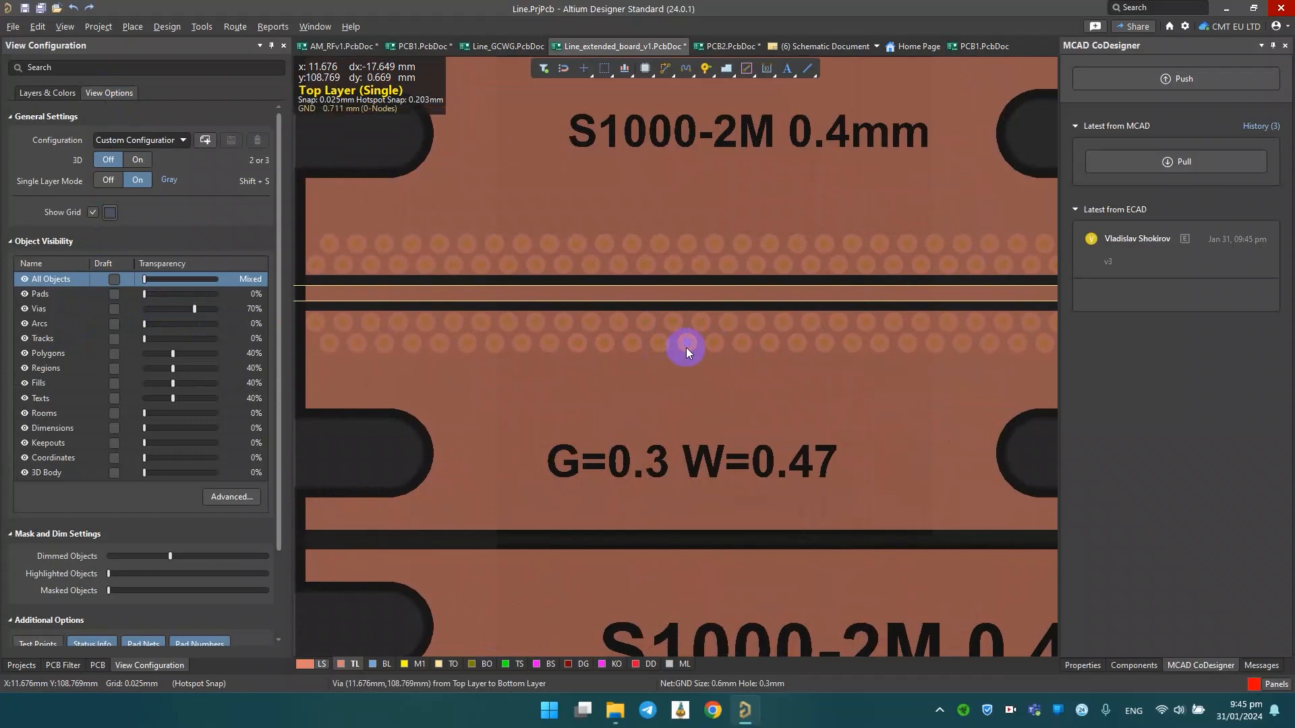
ctrl+scroll(735, 273, down, 3)
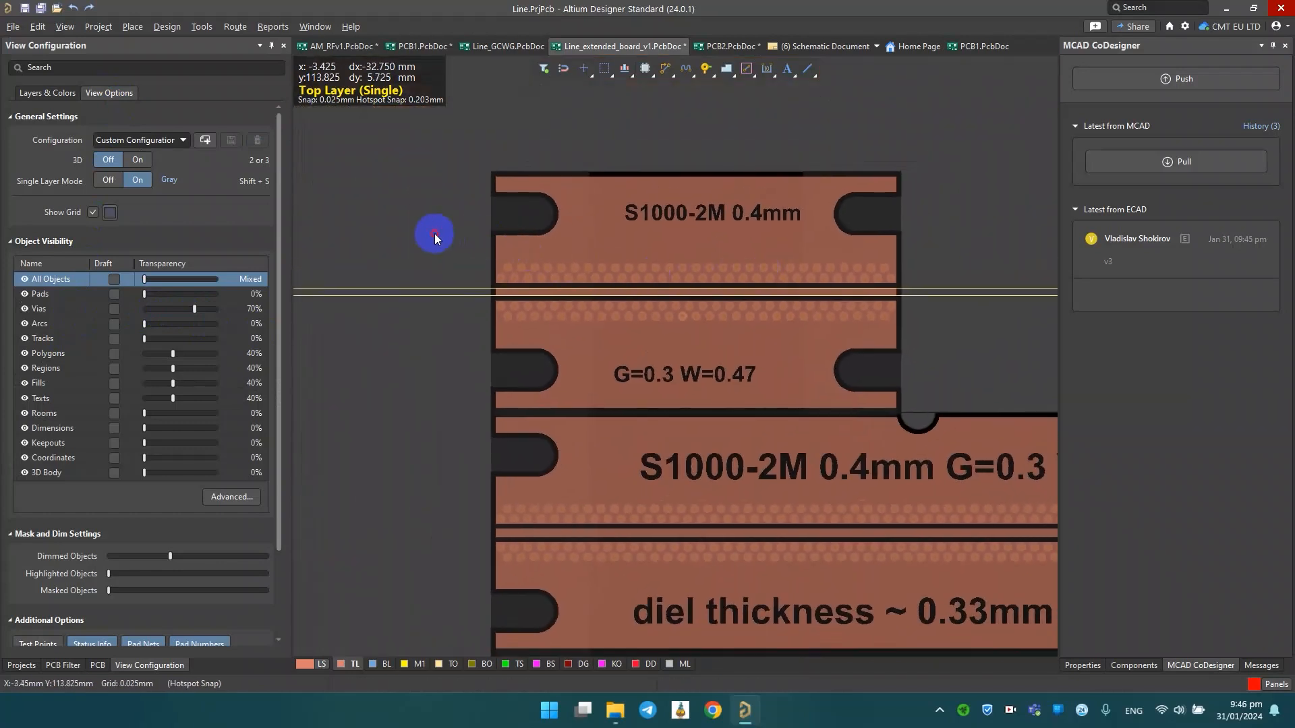
Reset the via transparency to 0%, select all vias around the upper trace together, and pick out the overlapping via in the lowest row.
drag(194, 308, 84, 311)
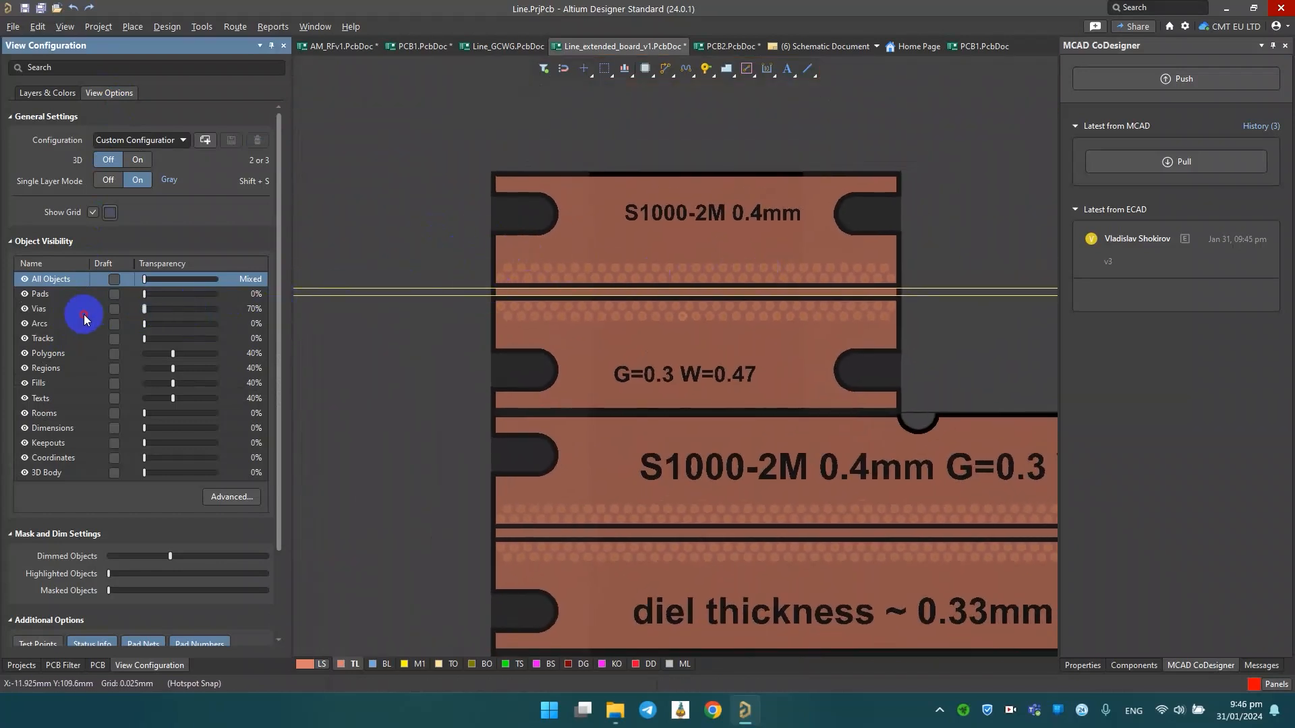
drag(408, 235, 968, 341)
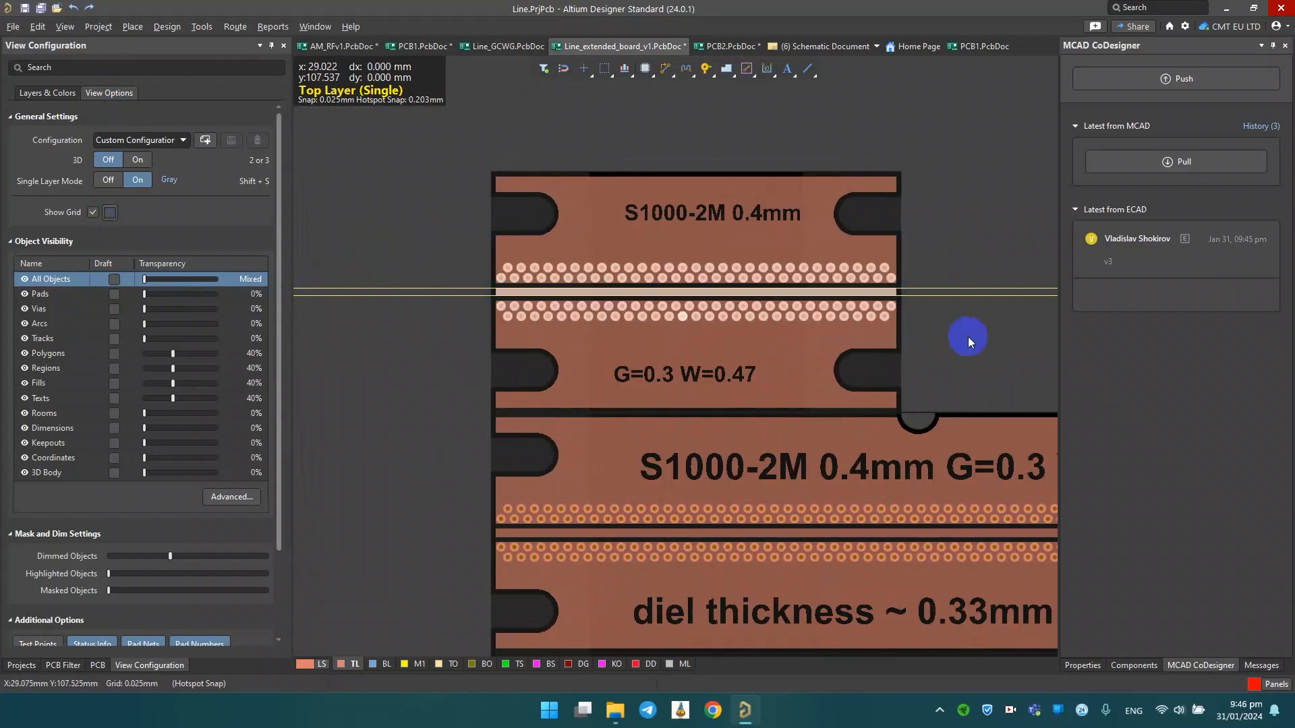
ctrl+scroll(683, 312, up, 4)
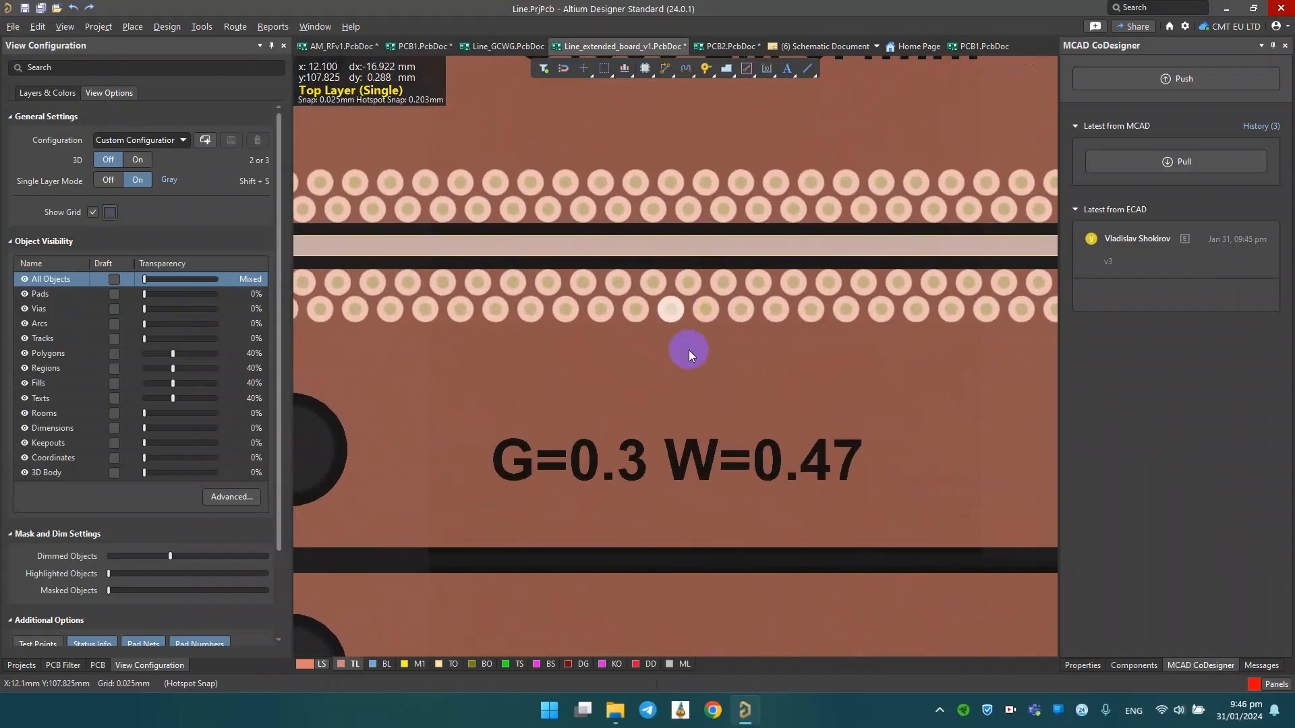
click(666, 311)
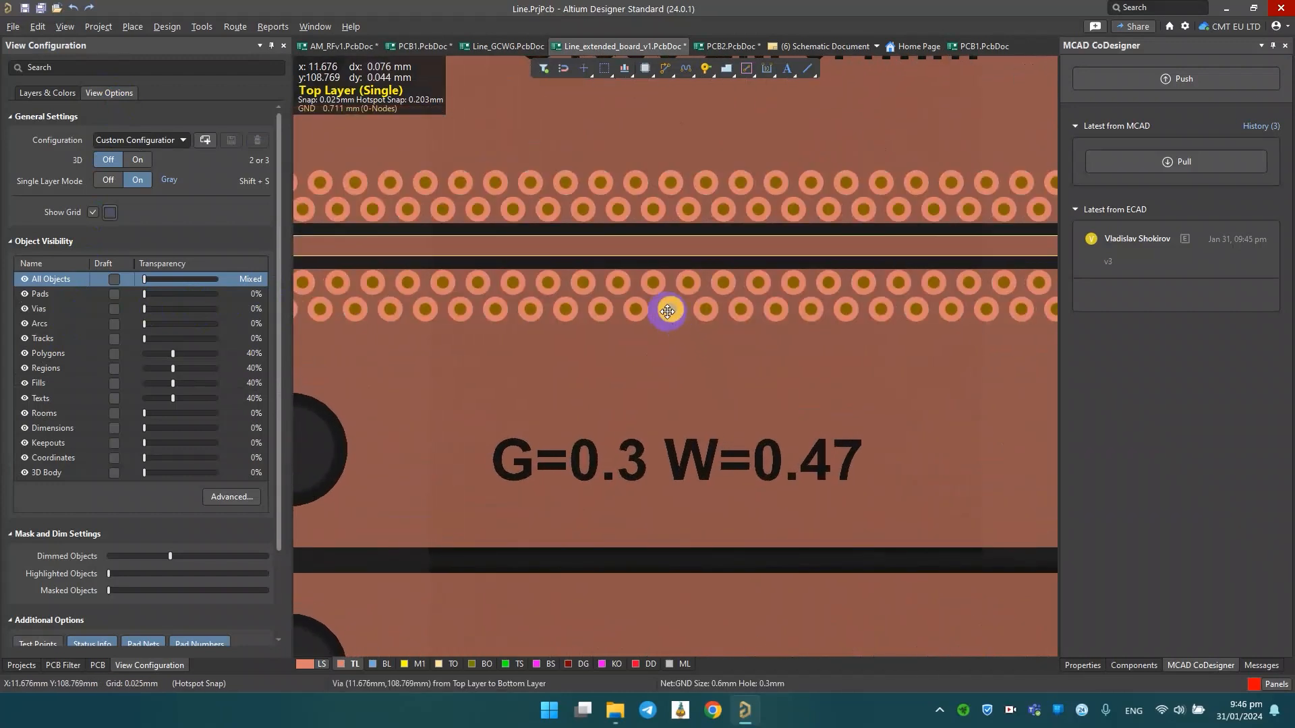